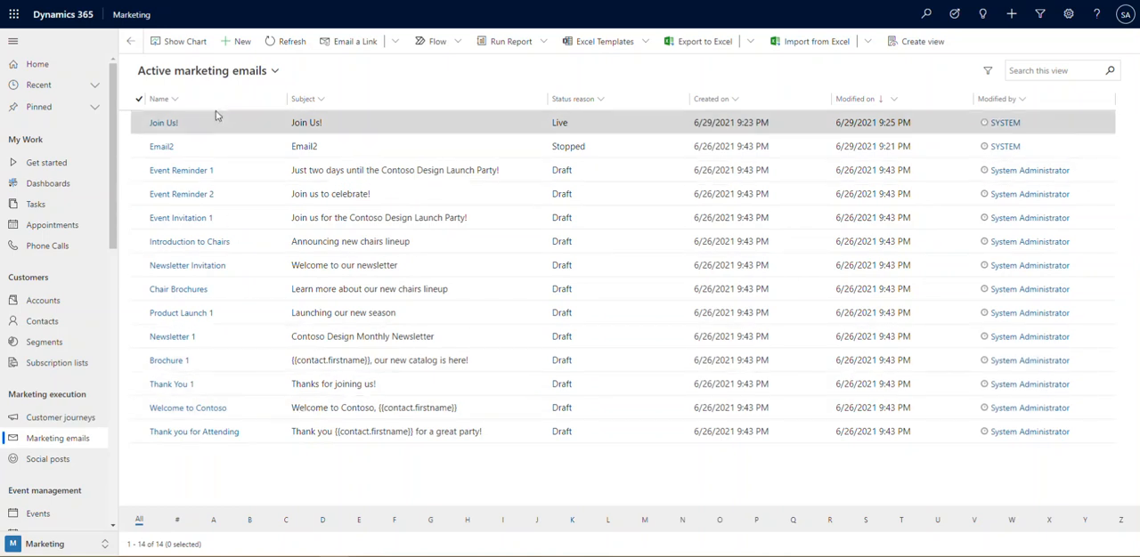
Create a new marketing email based on the ercolano template
{"action": "left_click", "coordinate": [239, 42]}
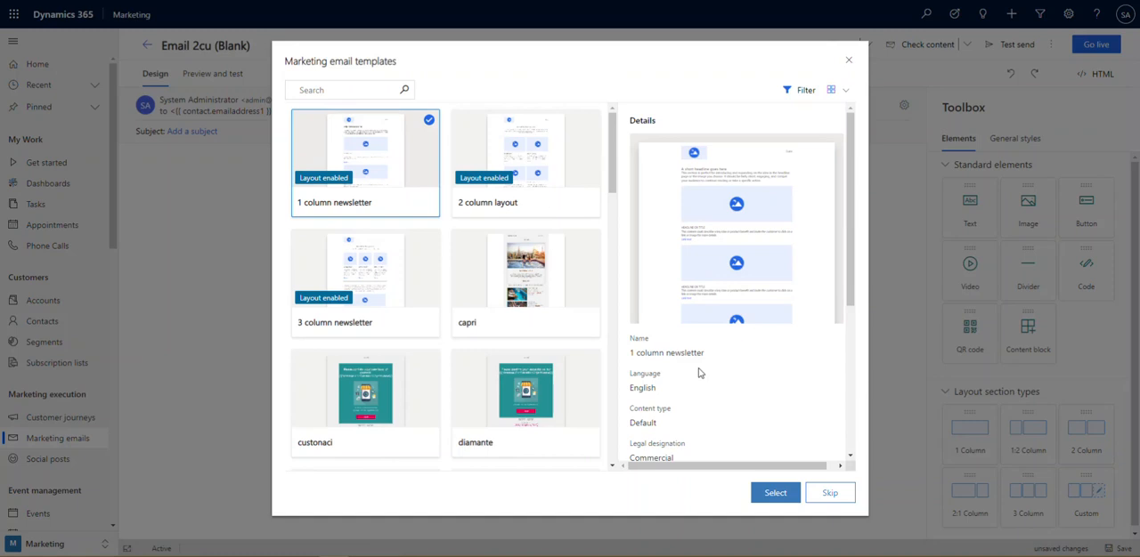
{"action": "left_click_drag", "start_coordinate": [615, 144], "coordinate": [630, 211]}
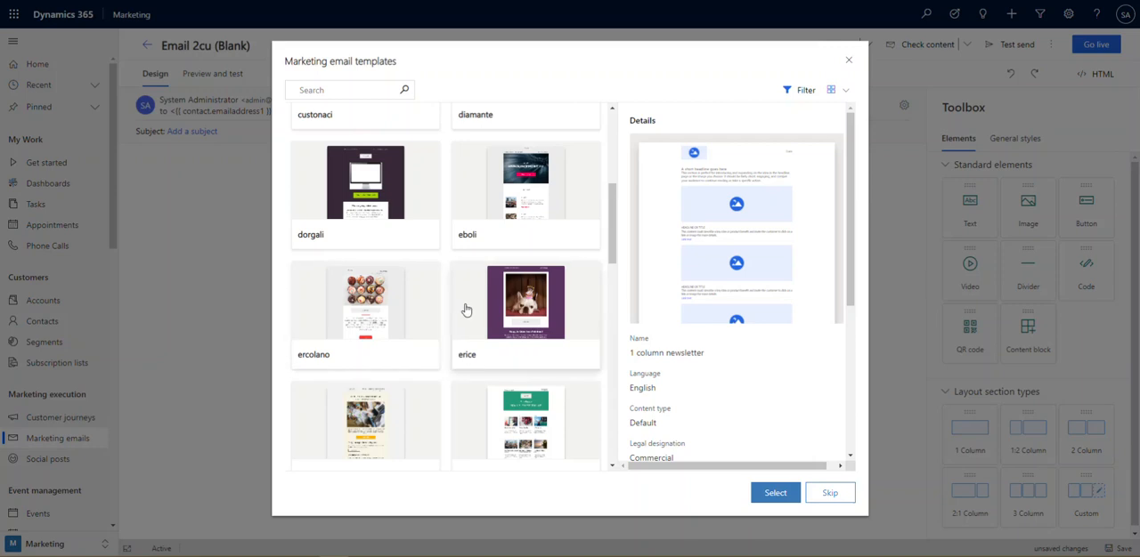
{"action": "left_click", "coordinate": [425, 300]}
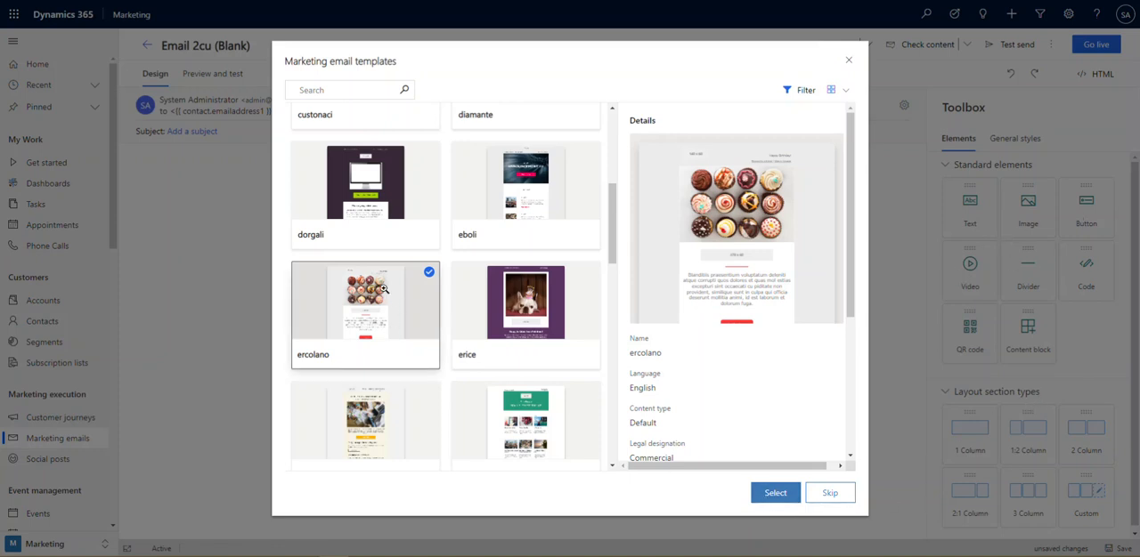
{"action": "left_click", "coordinate": [769, 502]}
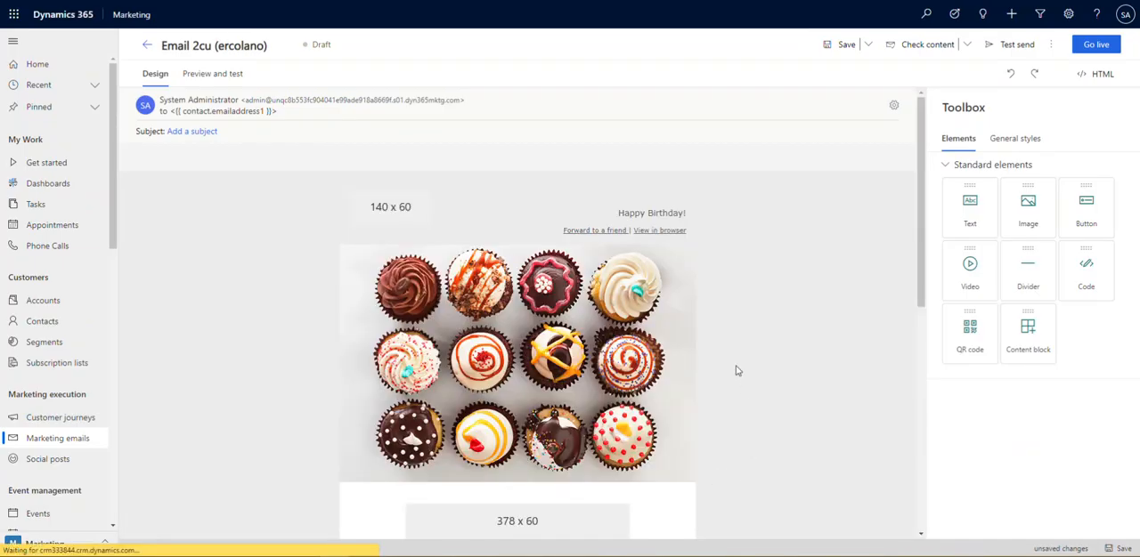
Replace the 140 x 60 company logo placeholder with the Powered by LUCK Patch image from the library
{"action": "scroll", "coordinate": [738, 374], "scroll_direction": "down", "scroll_amount": 2}
{"action": "scroll", "coordinate": [738, 373], "scroll_direction": "down", "scroll_amount": 2}
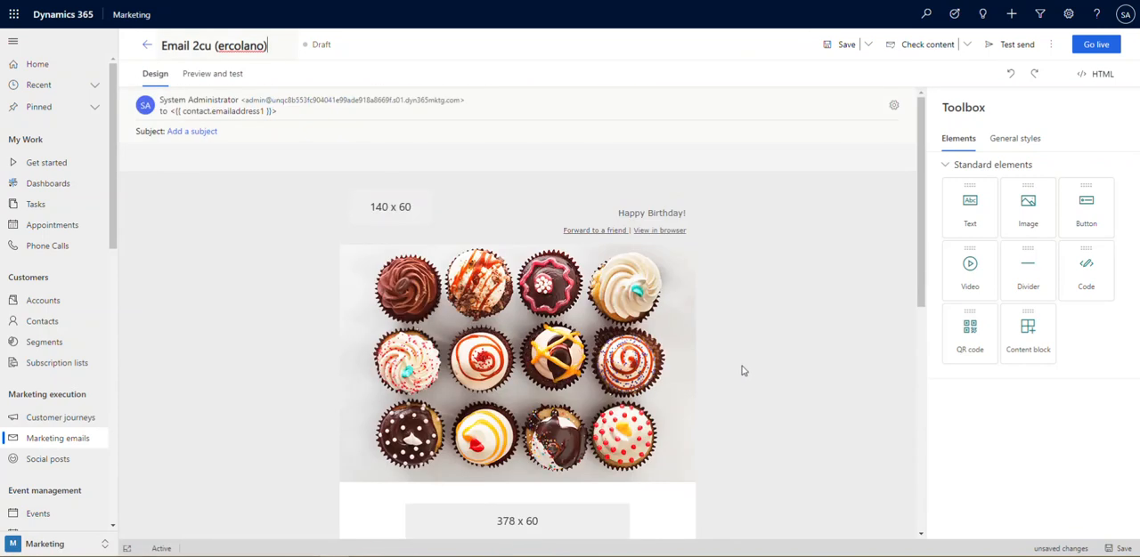
{"action": "left_click", "coordinate": [415, 220]}
{"action": "mouse_move", "coordinate": [957, 198]}
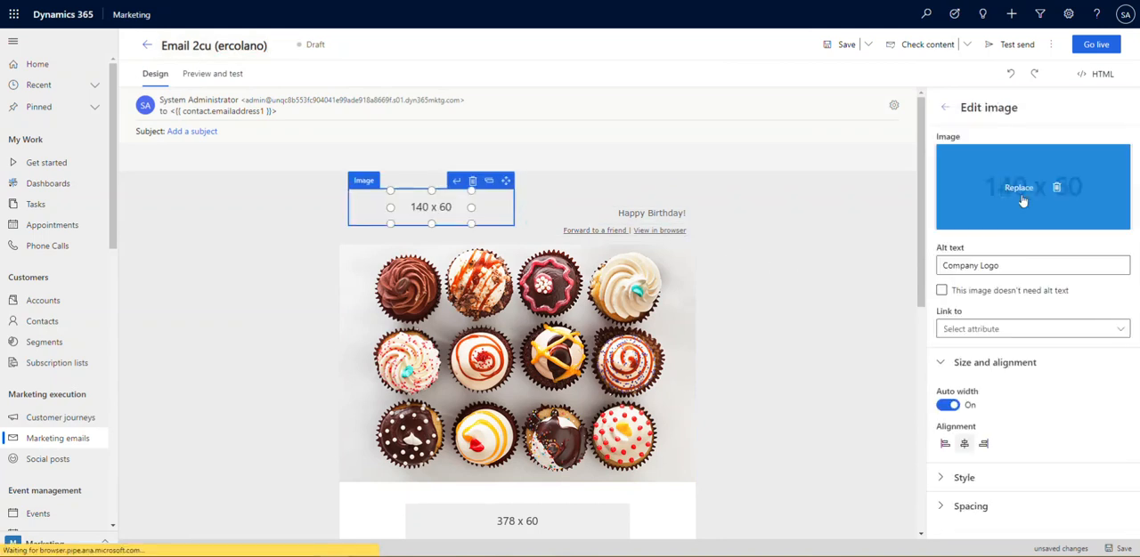
{"action": "left_click", "coordinate": [1024, 188]}
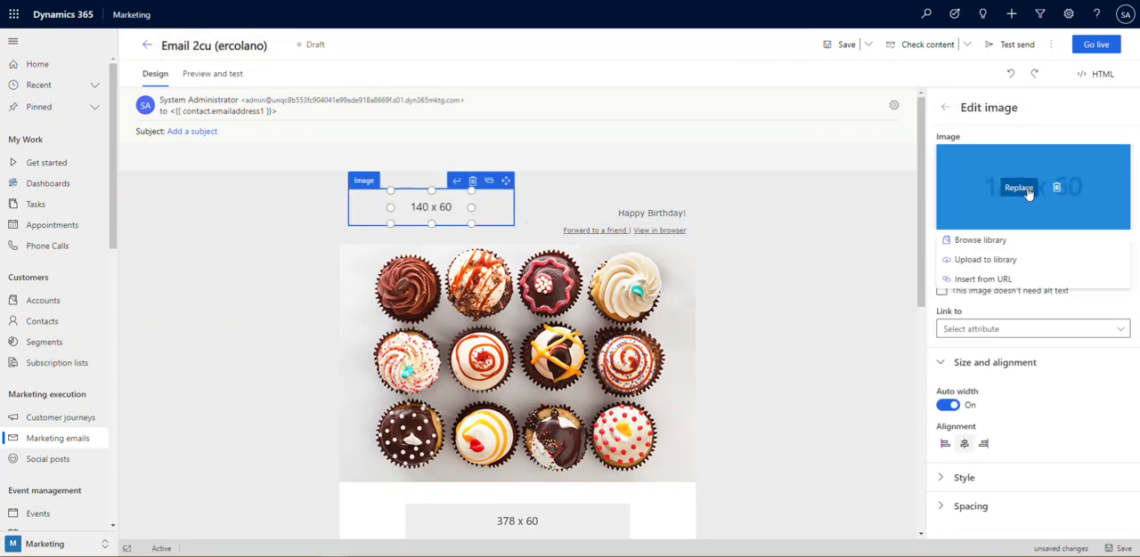
{"action": "left_click", "coordinate": [980, 240]}
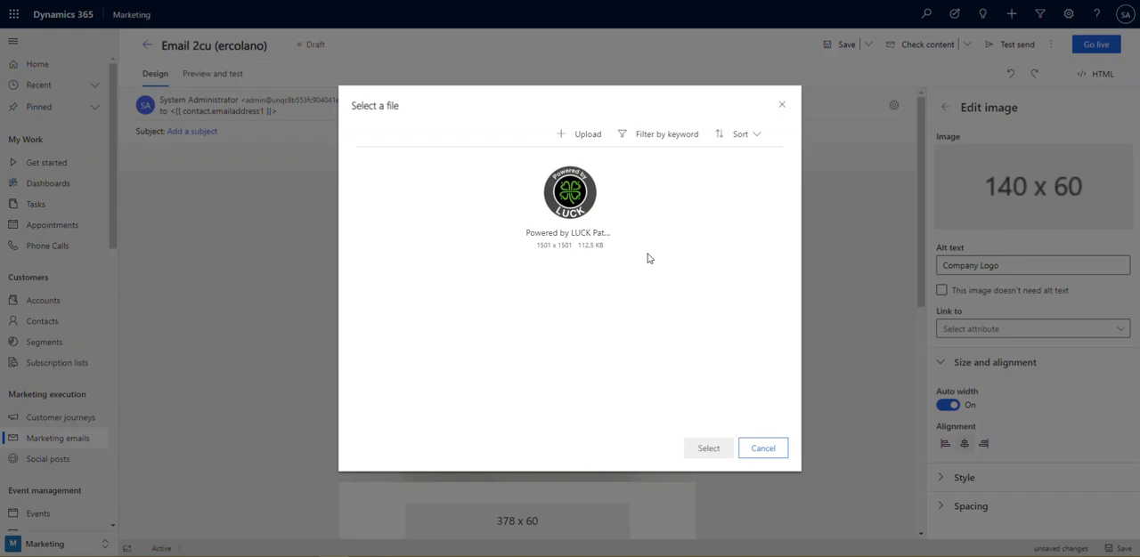
{"action": "left_click", "coordinate": [612, 217]}
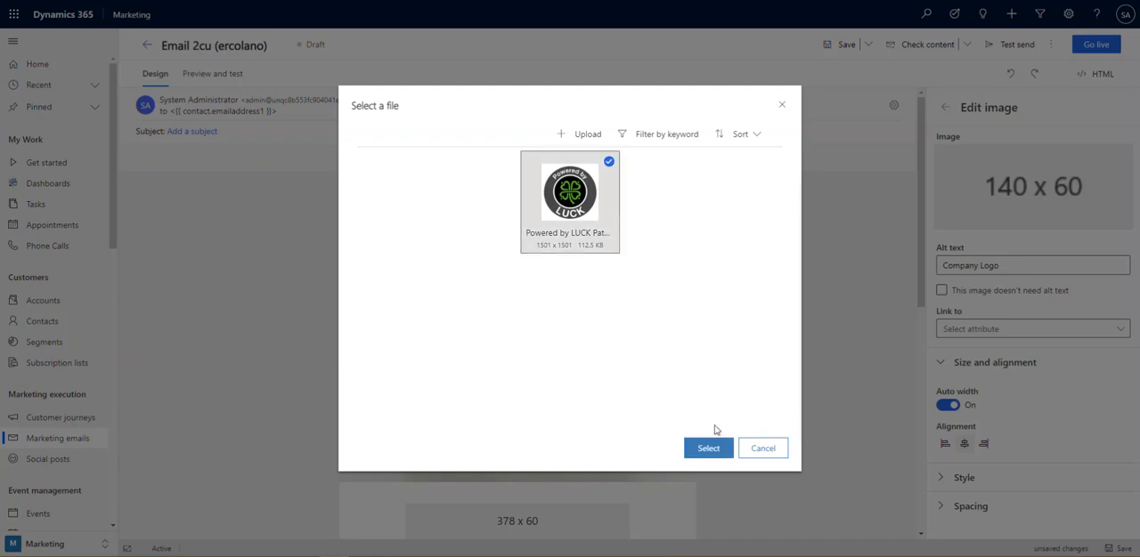
{"action": "left_click", "coordinate": [573, 192]}
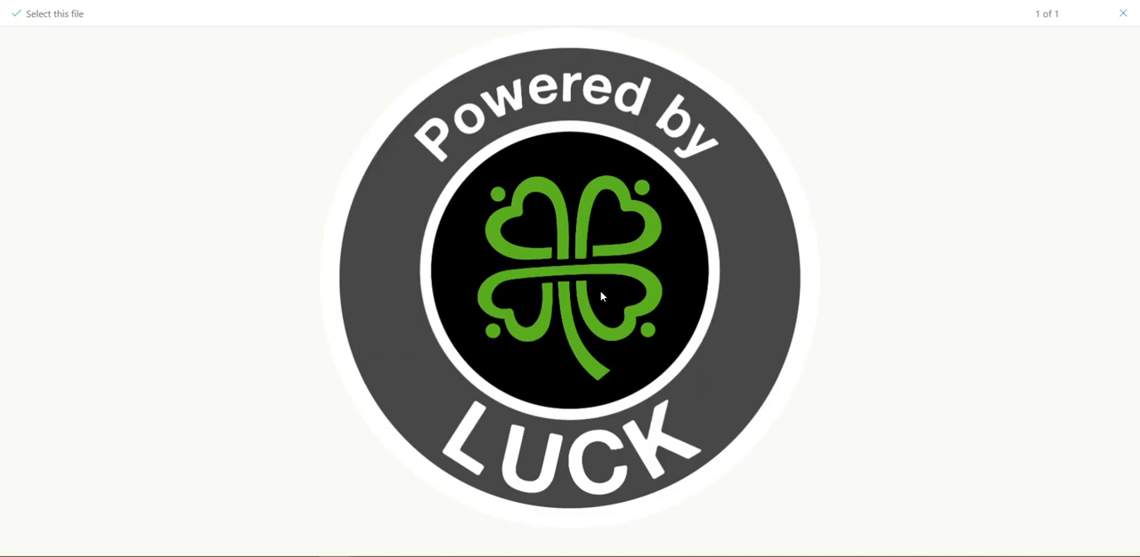
{"action": "left_click", "coordinate": [1123, 14]}
{"action": "left_click", "coordinate": [708, 450]}
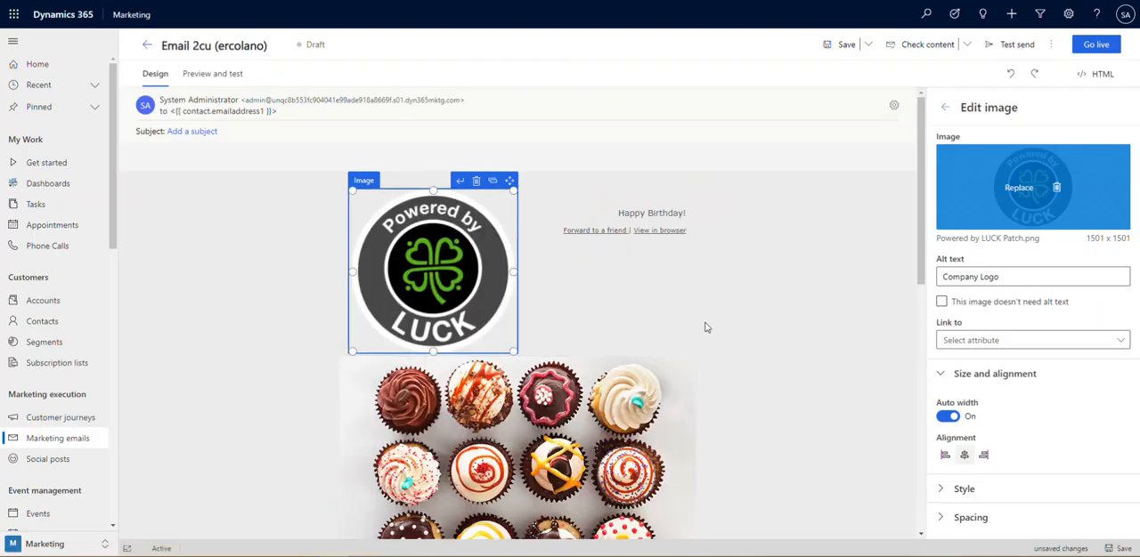
{"action": "left_click", "coordinate": [787, 326]}
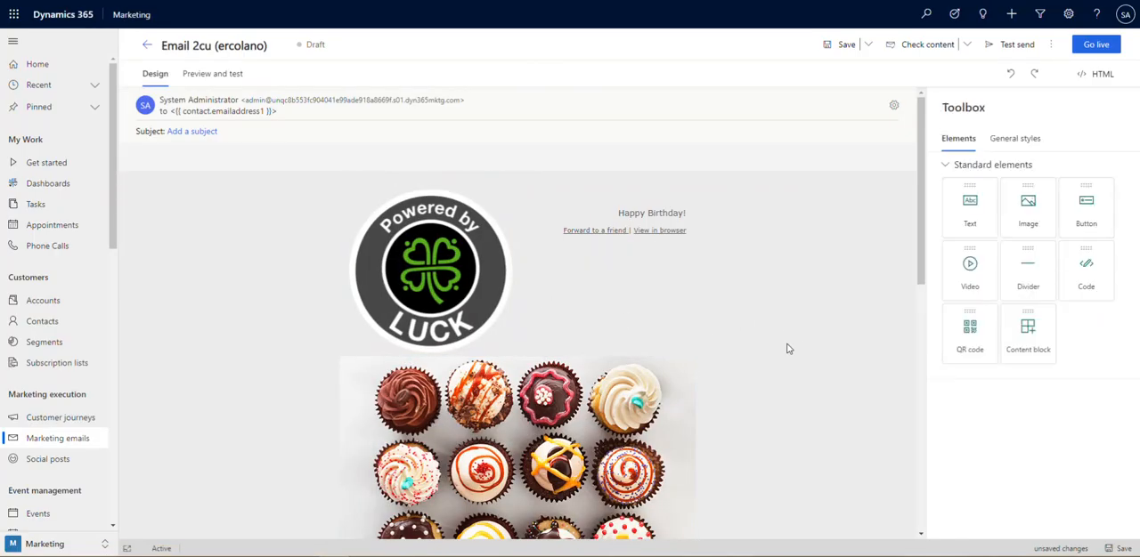
Set the font size of the "Happy Birthday!" heading to 28
{"action": "left_click", "coordinate": [621, 215]}
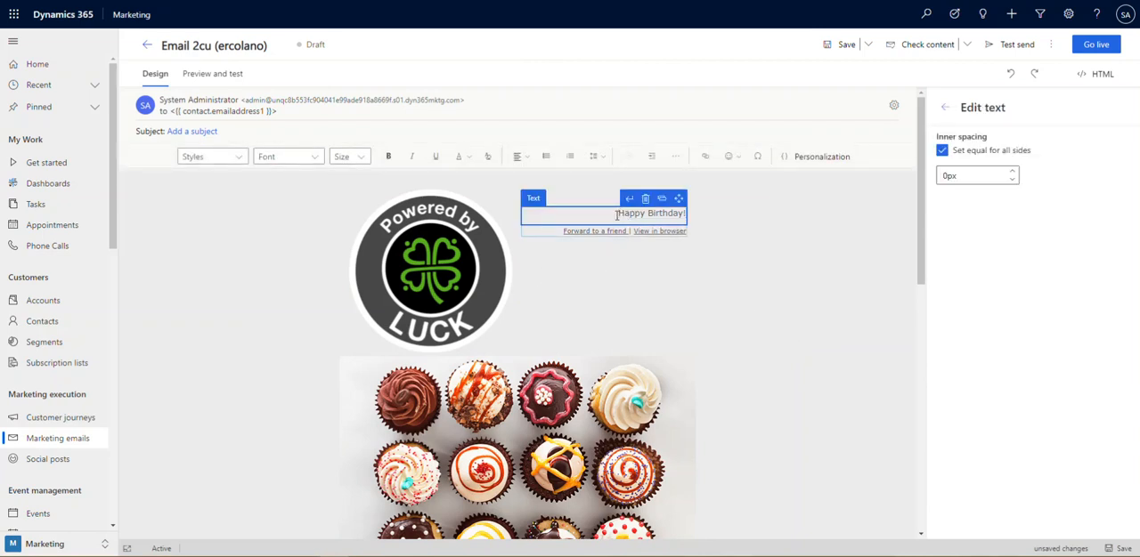
{"action": "left_click", "coordinate": [362, 158]}
{"action": "left_click_drag", "start_coordinate": [367, 298], "coordinate": [374, 328]}
{"action": "left_click", "coordinate": [347, 339]}
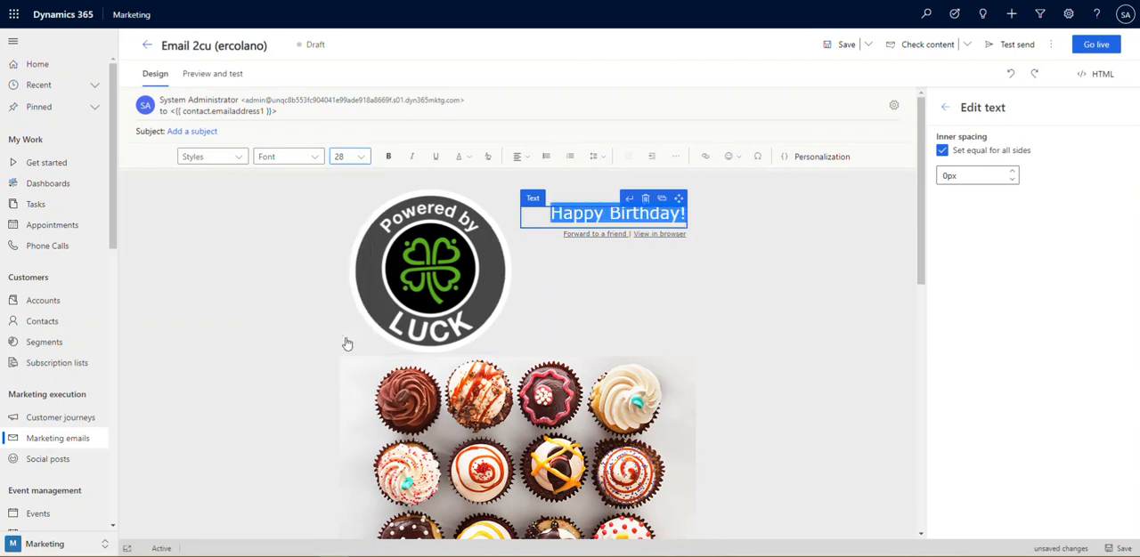
{"action": "left_click", "coordinate": [757, 328]}
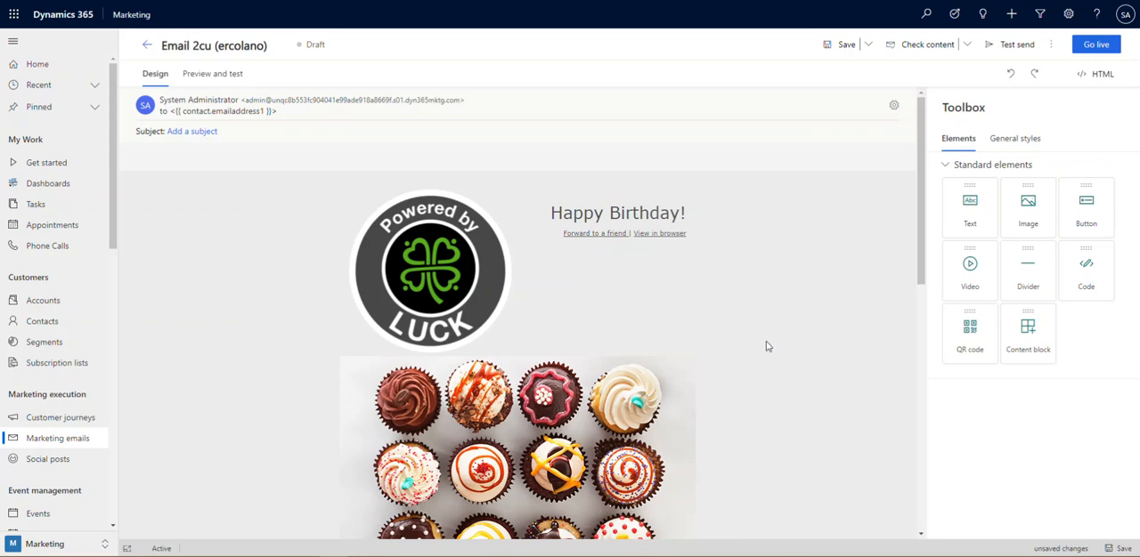
Delete the red divider and the 378 x 60 placeholder image below the cupcake picture
{"action": "scroll", "coordinate": [757, 318], "scroll_direction": "down", "scroll_amount": 2}
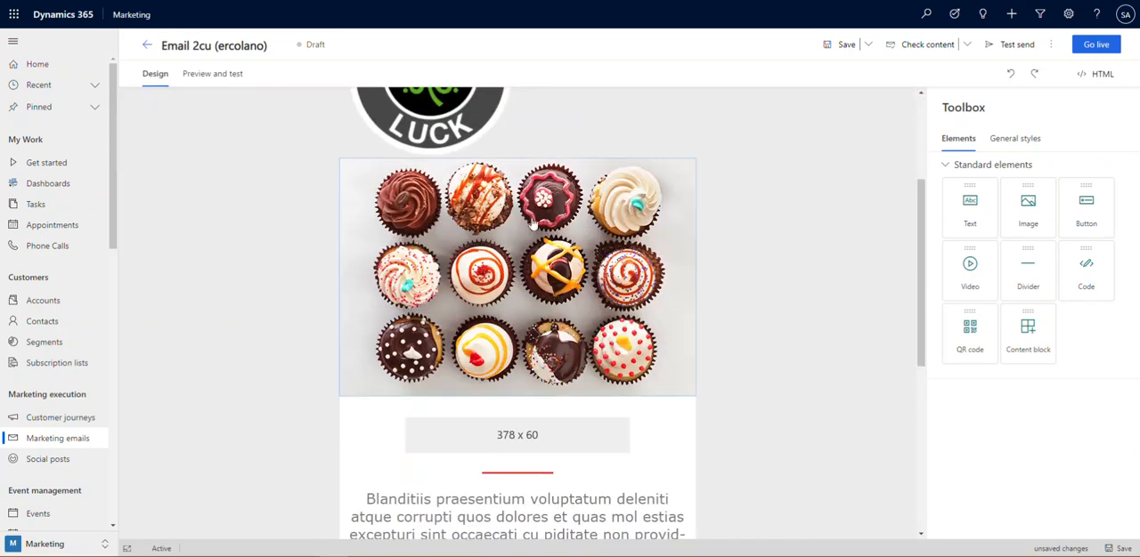
{"action": "scroll", "coordinate": [756, 438], "scroll_direction": "down", "scroll_amount": 2}
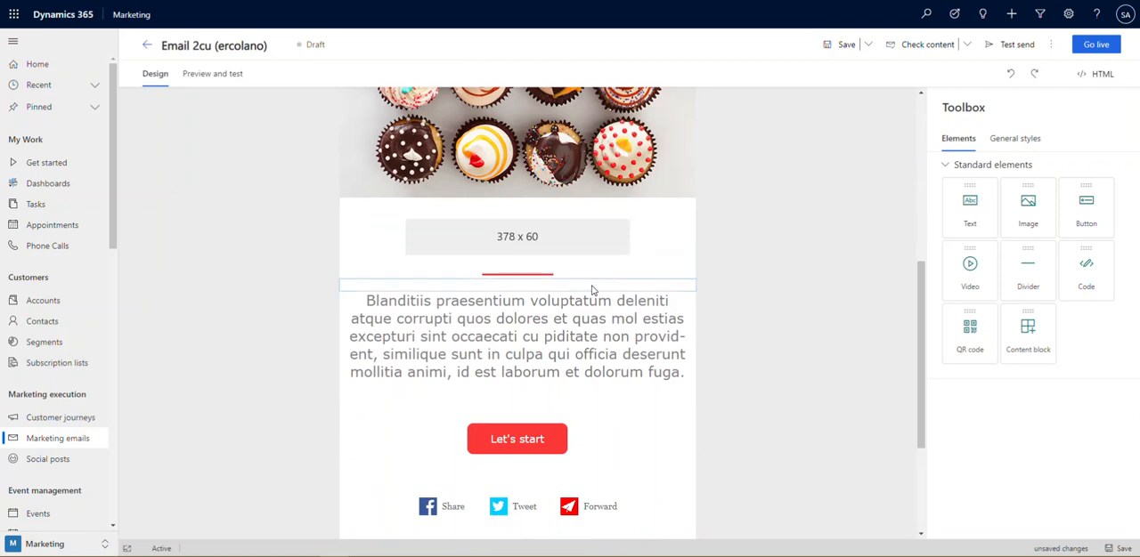
{"action": "left_click", "coordinate": [563, 277]}
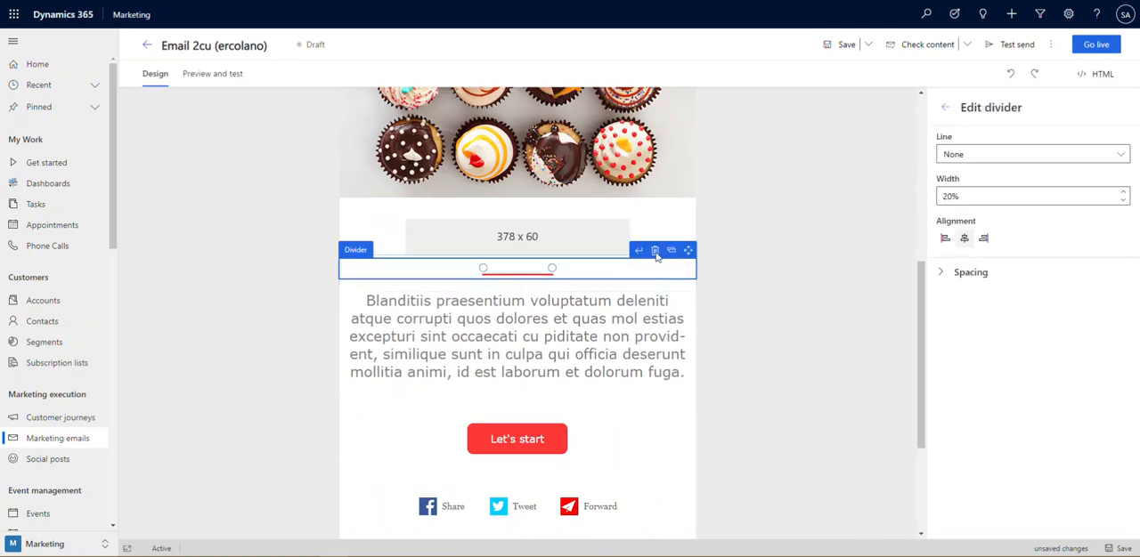
{"action": "left_click", "coordinate": [658, 255]}
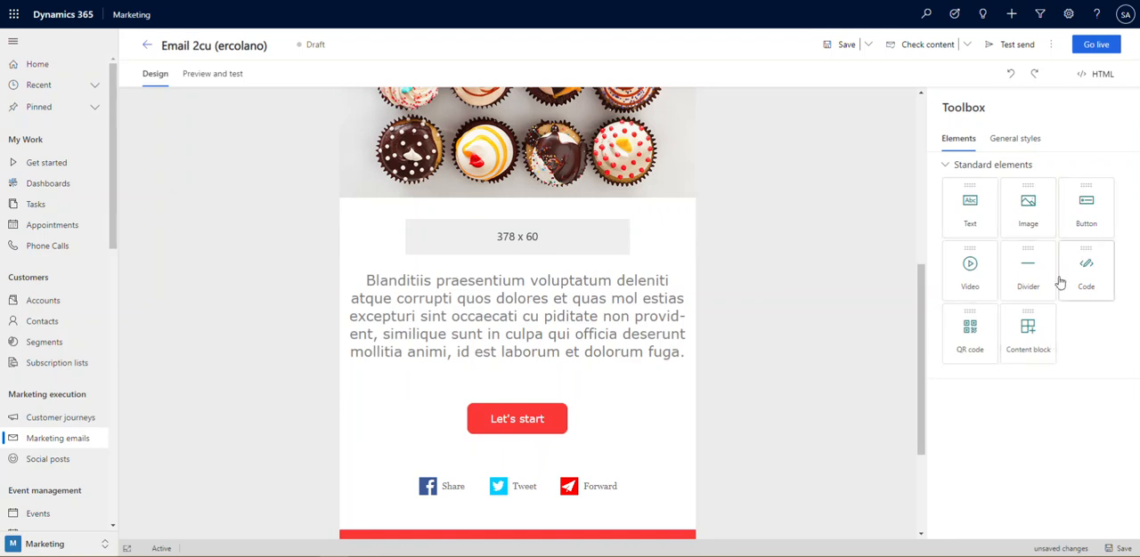
{"action": "left_click", "coordinate": [643, 237]}
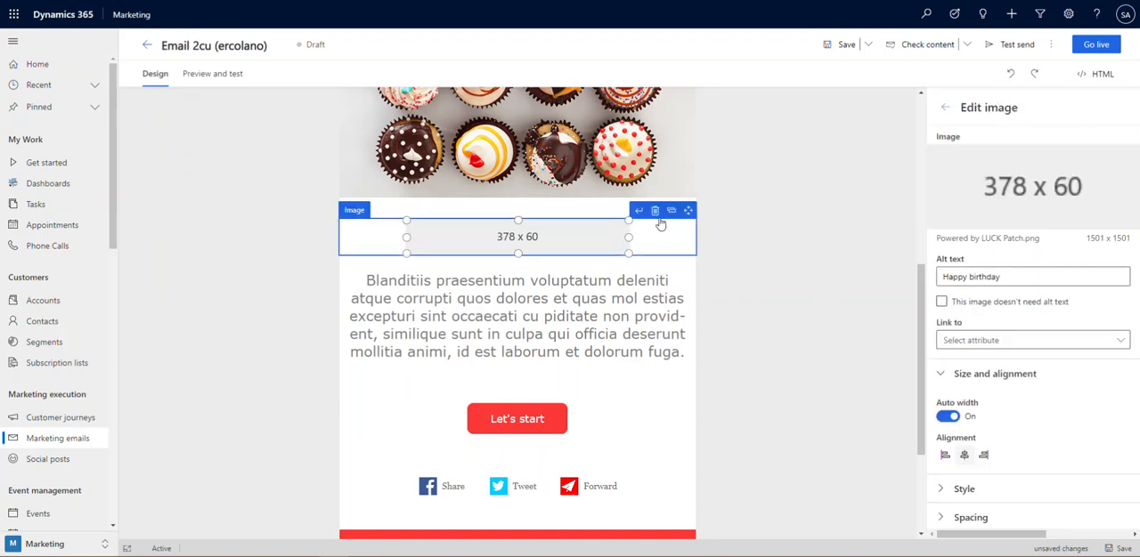
{"action": "left_click", "coordinate": [655, 212]}
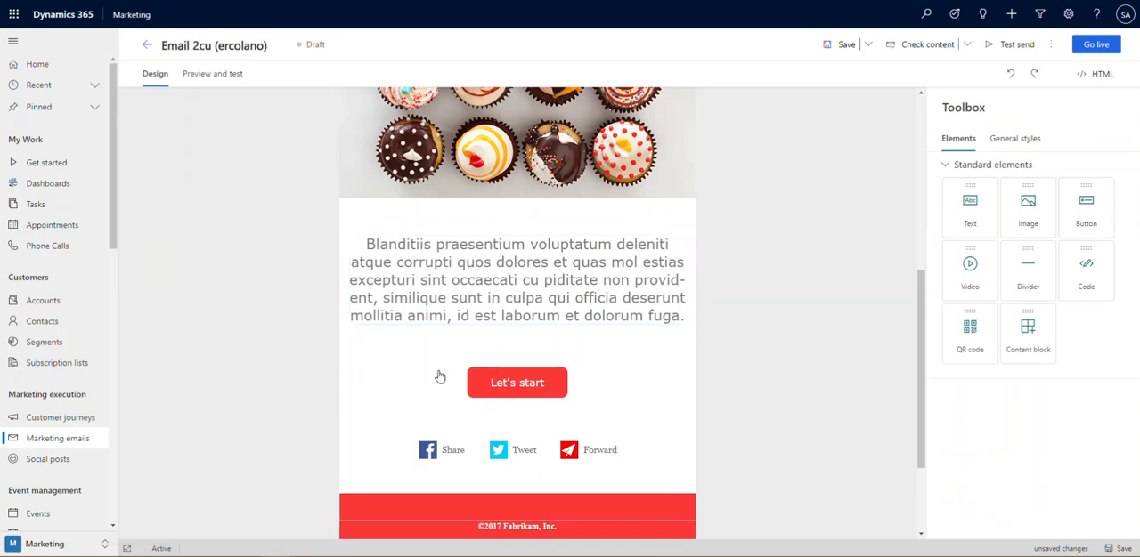
Replace the placeholder body text with the copied birthday message, adding a blank line before its last sentence and ending it as "Click the button to begin!"
{"action": "double_click", "coordinate": [511, 264]}
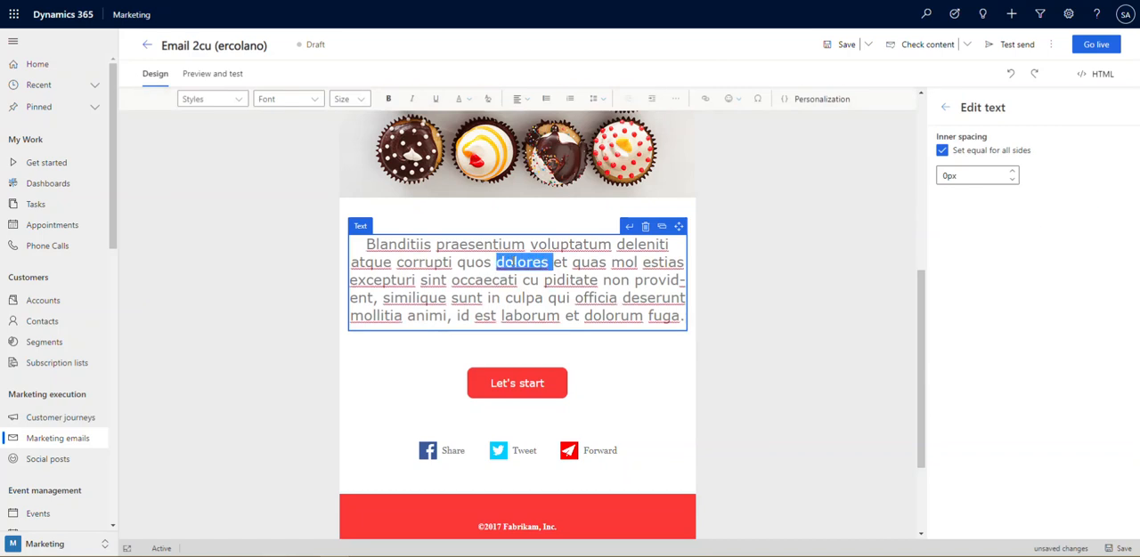
{"action": "key", "text": "ctrl+a"}
{"action": "type", "text": "We'd rather sing to you in person with a cake! We can't wait to see you again.  Did you know that we have recently rebranded our resource material by cupcake flavor?! You should check it out! Click the button to begin."}
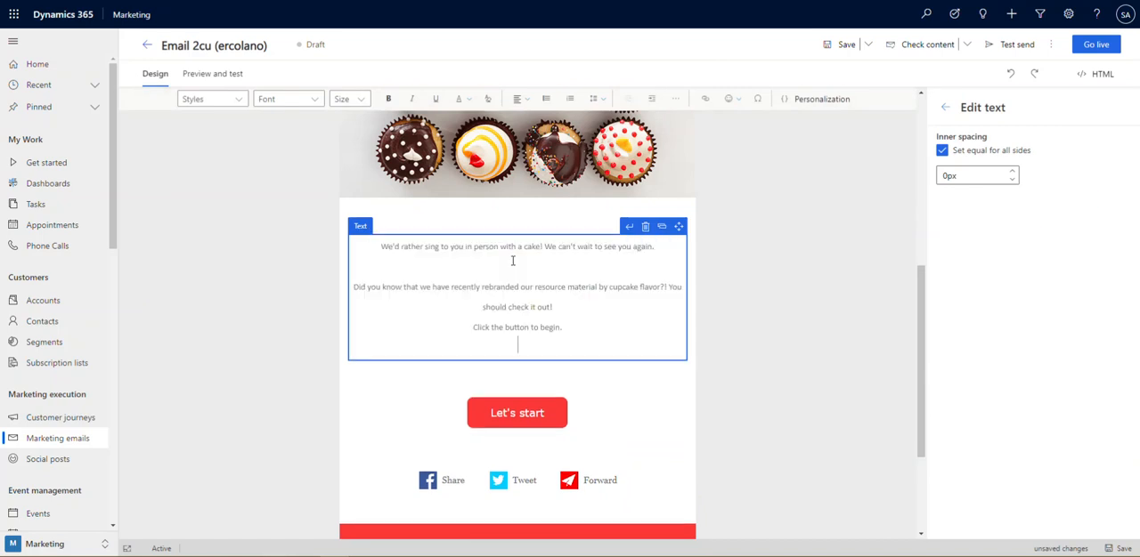
{"action": "left_click", "coordinate": [565, 303]}
{"action": "key", "text": "Return"}
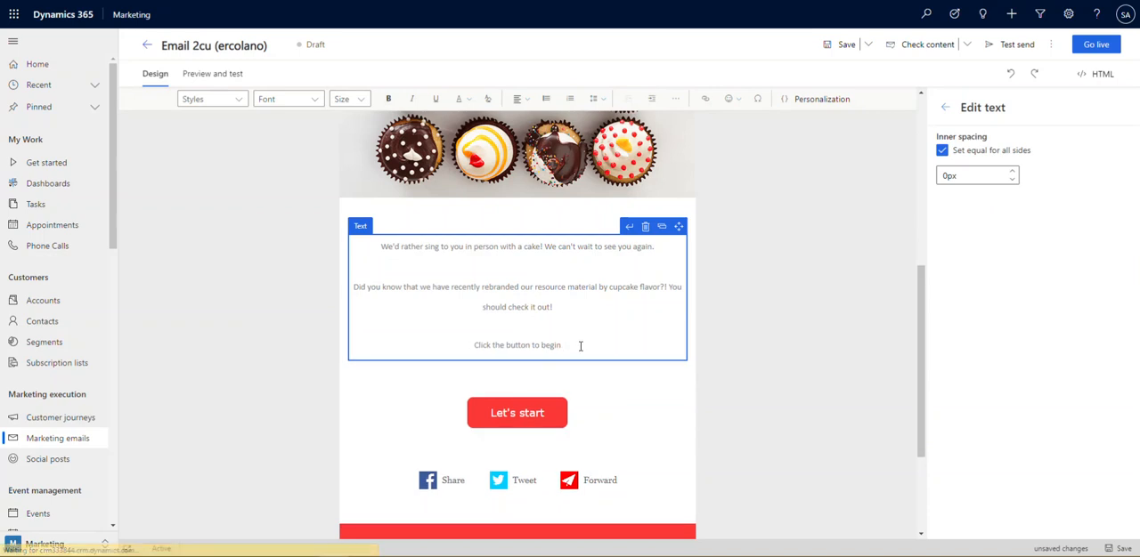
{"action": "key", "text": "BackSpace"}
{"action": "type", "text": "!"}
Set the font size of the whole birthday message to 20
{"action": "left_click_drag", "start_coordinate": [565, 345], "coordinate": [382, 246]}
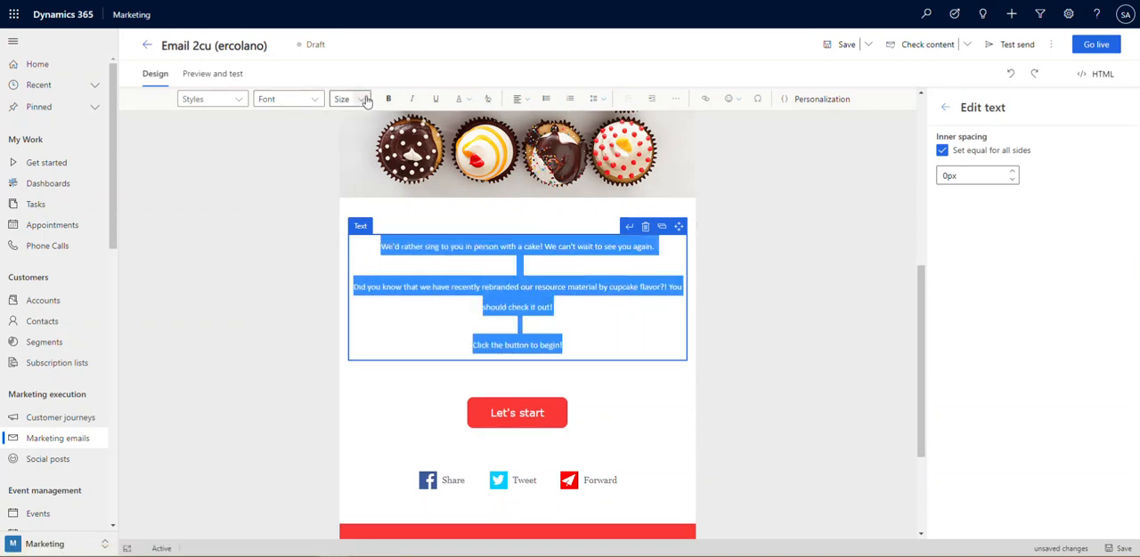
{"action": "left_click", "coordinate": [361, 99]}
{"action": "left_click", "coordinate": [349, 290]}
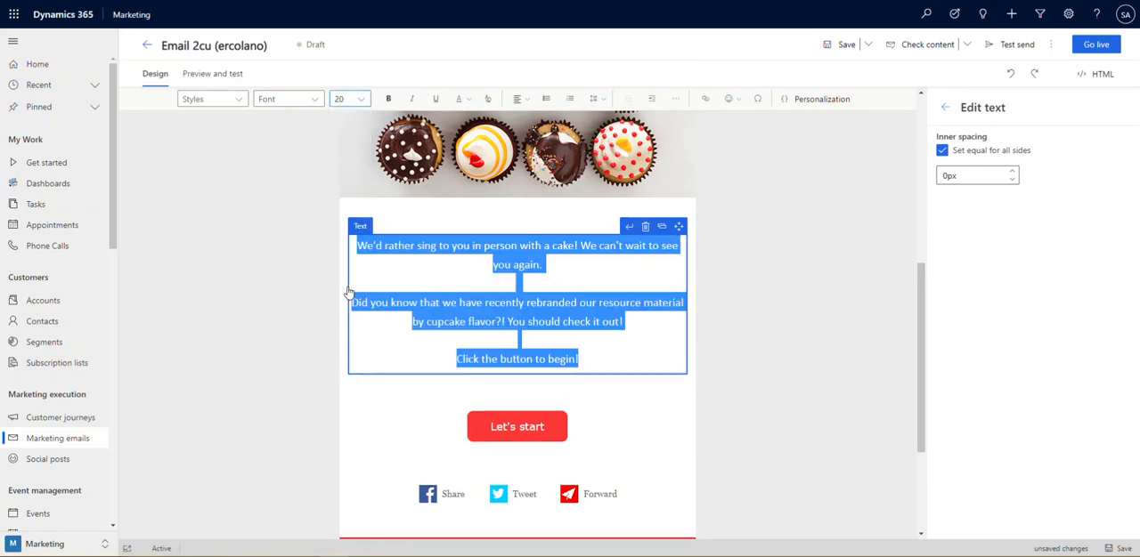
{"action": "left_click", "coordinate": [797, 302]}
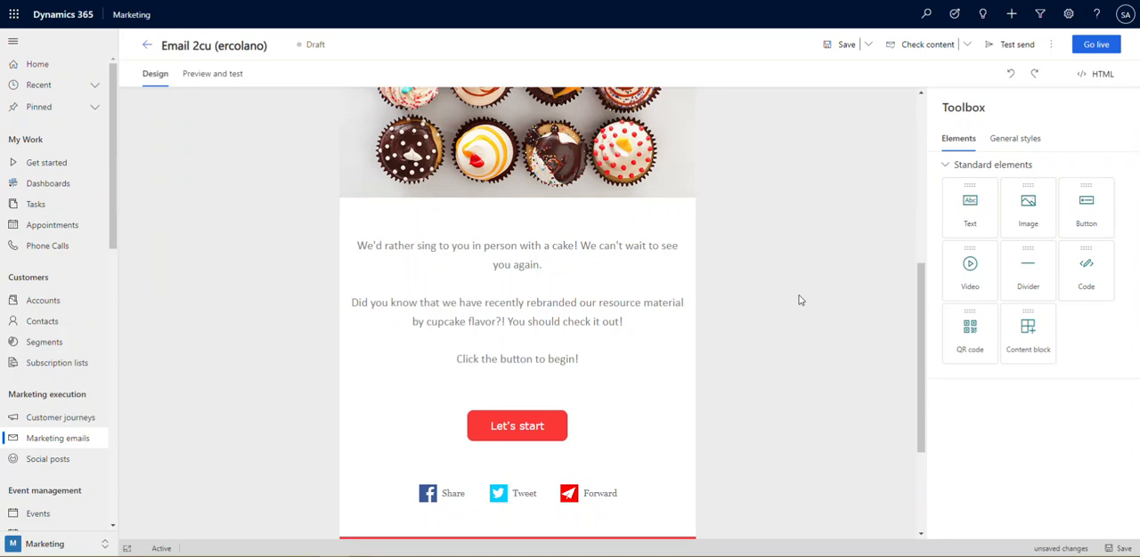
Change the color of the "Let's start" button to purple, #680488
{"action": "scroll", "coordinate": [767, 365], "scroll_direction": "up", "scroll_amount": 5}
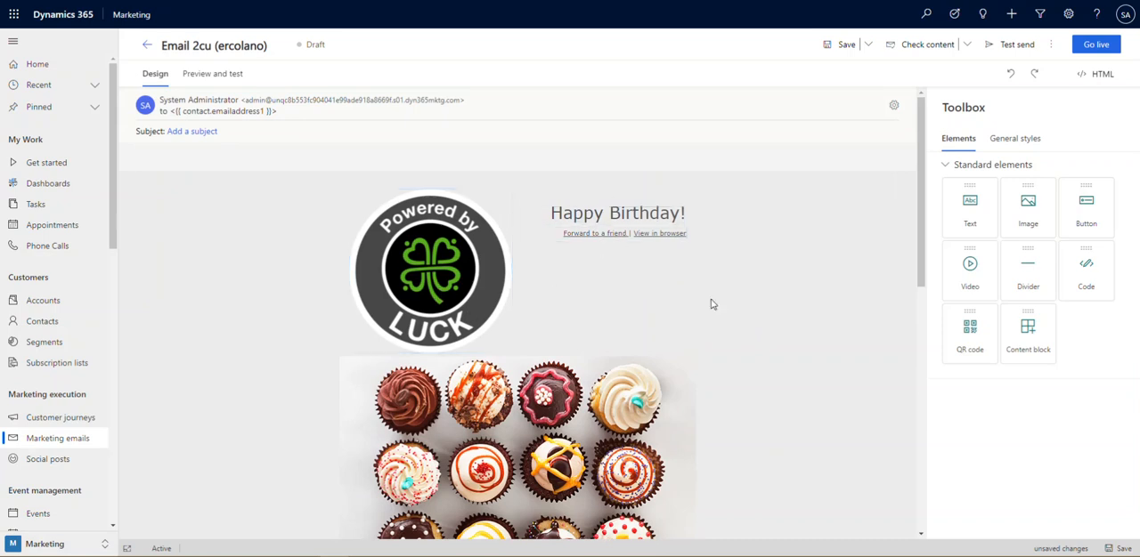
{"action": "scroll", "coordinate": [745, 351], "scroll_direction": "down", "scroll_amount": 5}
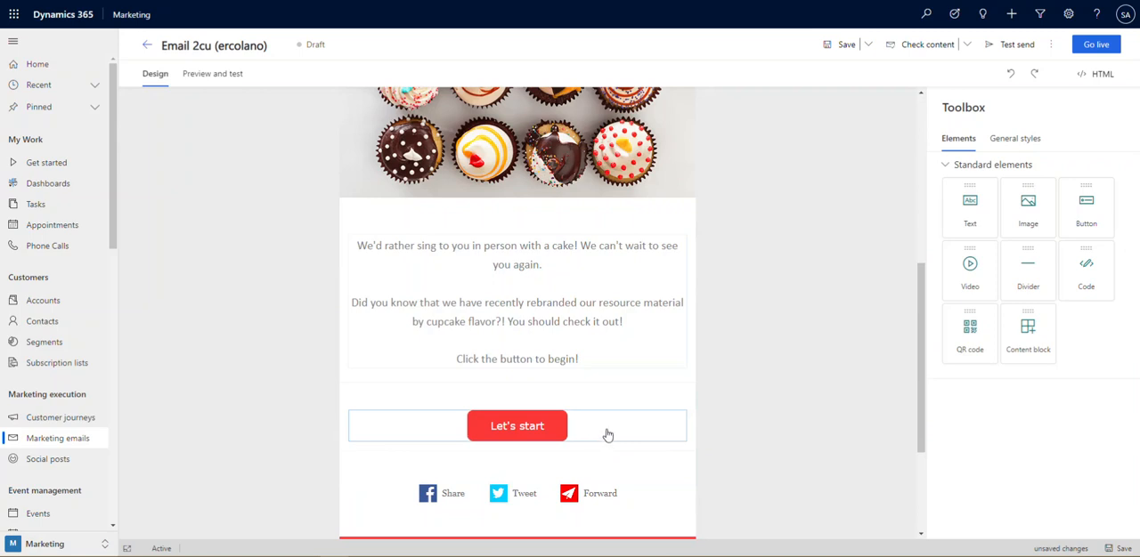
{"action": "left_click", "coordinate": [605, 434]}
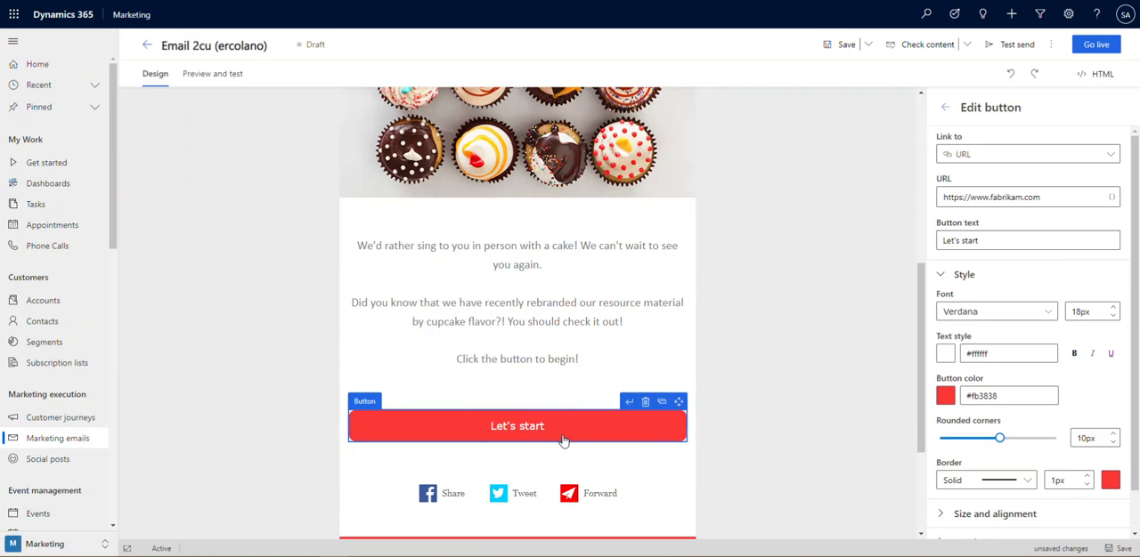
{"action": "left_click", "coordinate": [739, 483]}
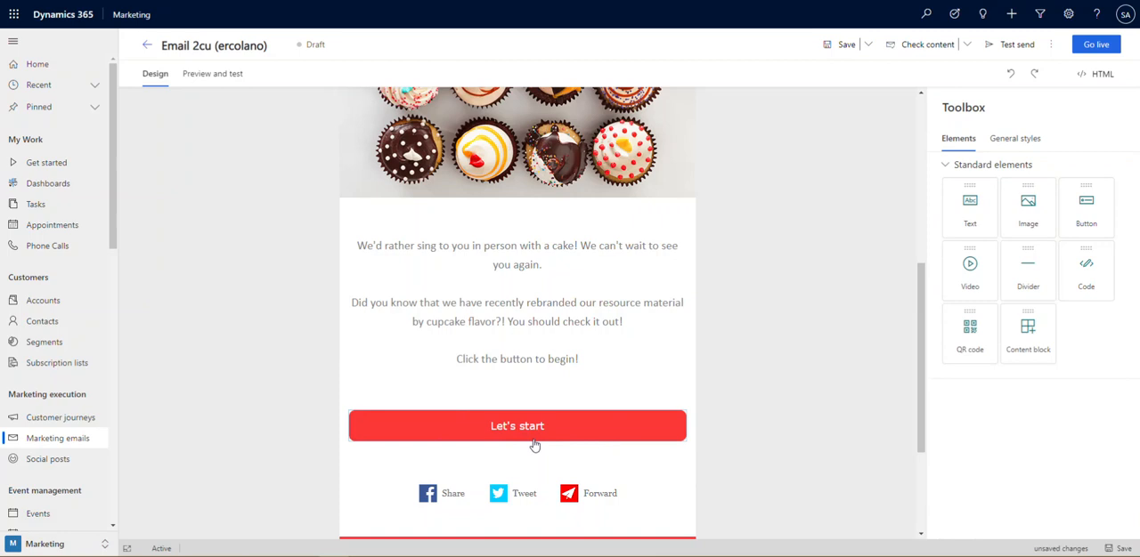
{"action": "left_click", "coordinate": [600, 438]}
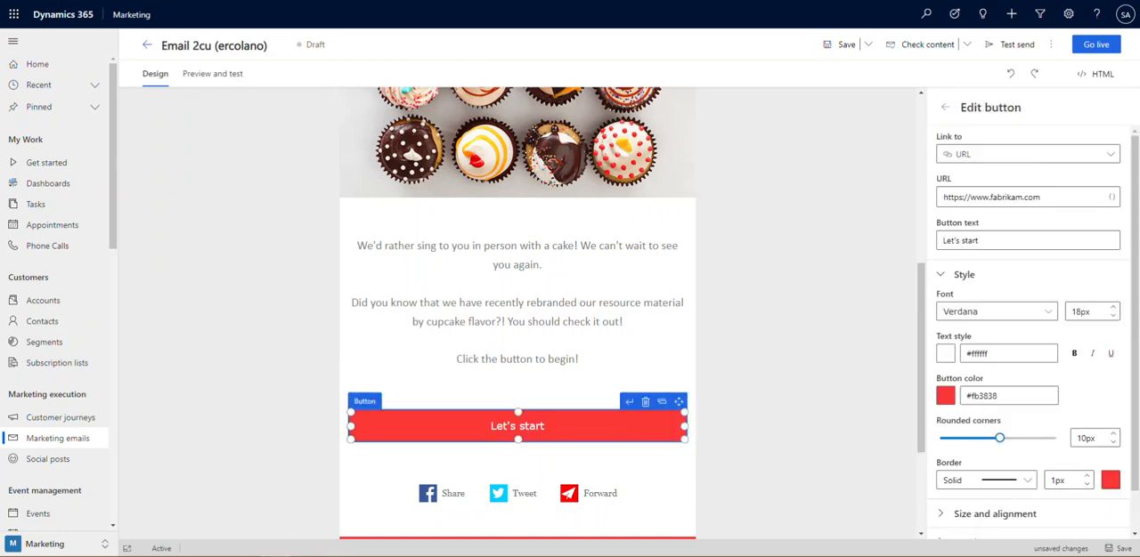
{"action": "left_click", "coordinate": [1007, 396]}
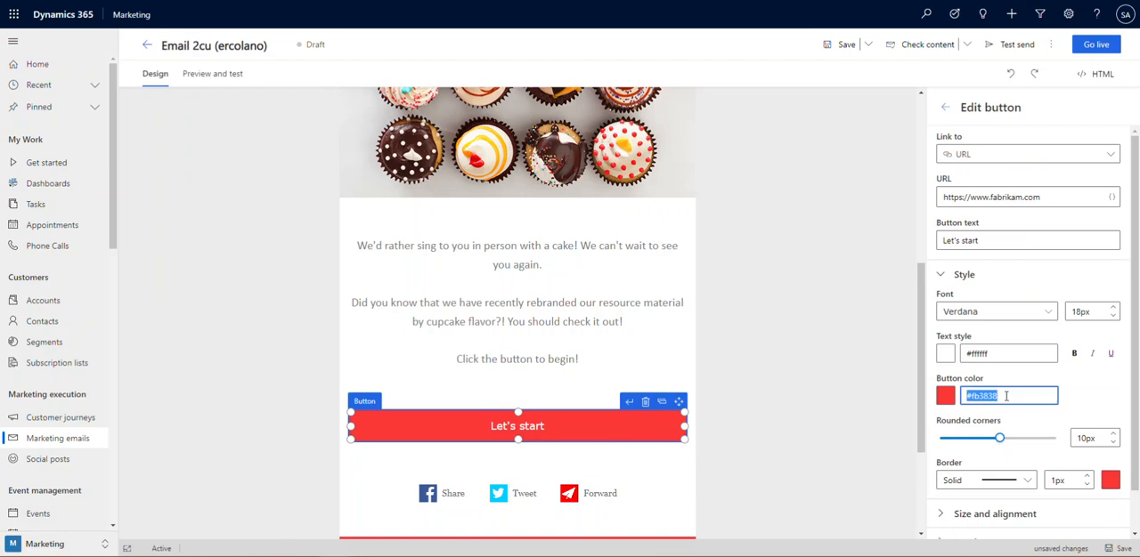
{"action": "type", "text": "#680488"}
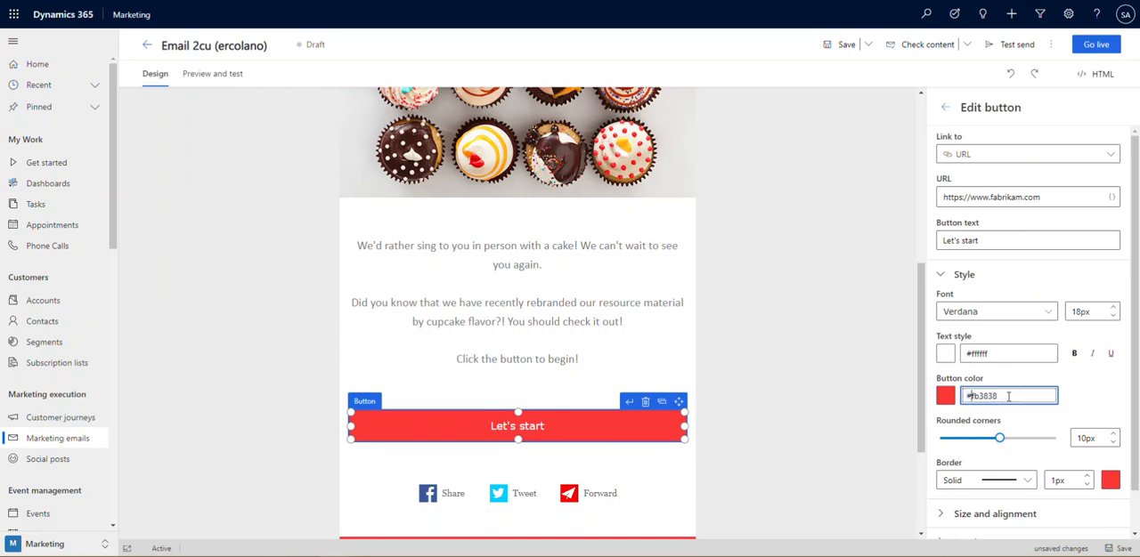
{"action": "left_click", "coordinate": [842, 375]}
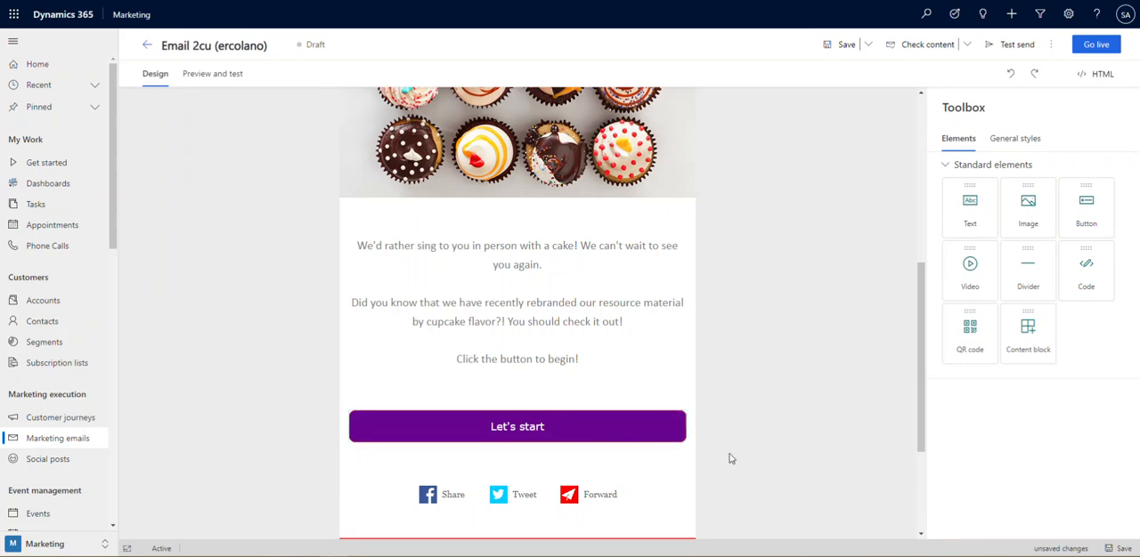
Set both Color 1 and Color 3 in the email's general styles to purple, #68048E
{"action": "scroll", "coordinate": [744, 448], "scroll_direction": "down", "scroll_amount": 3}
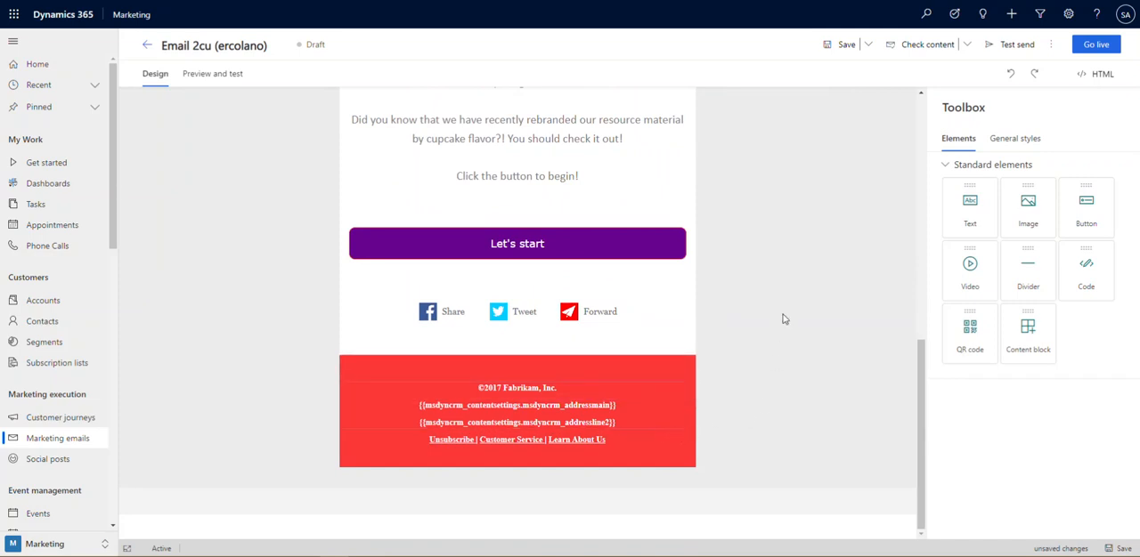
{"action": "left_click", "coordinate": [1020, 143]}
{"action": "left_click_drag", "start_coordinate": [1009, 391], "coordinate": [965, 391]}
{"action": "type", "text": "68048E"}
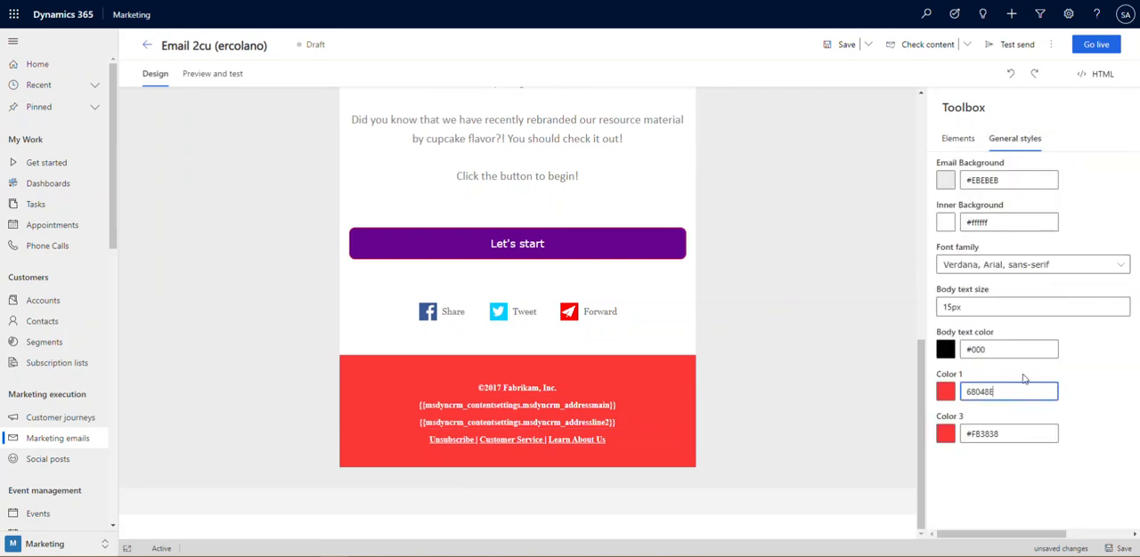
{"action": "type", "text": "#"}
{"action": "key", "text": "ctrl+a"}
{"action": "key", "text": "ctrl+c"}
{"action": "left_click", "coordinate": [1016, 435]}
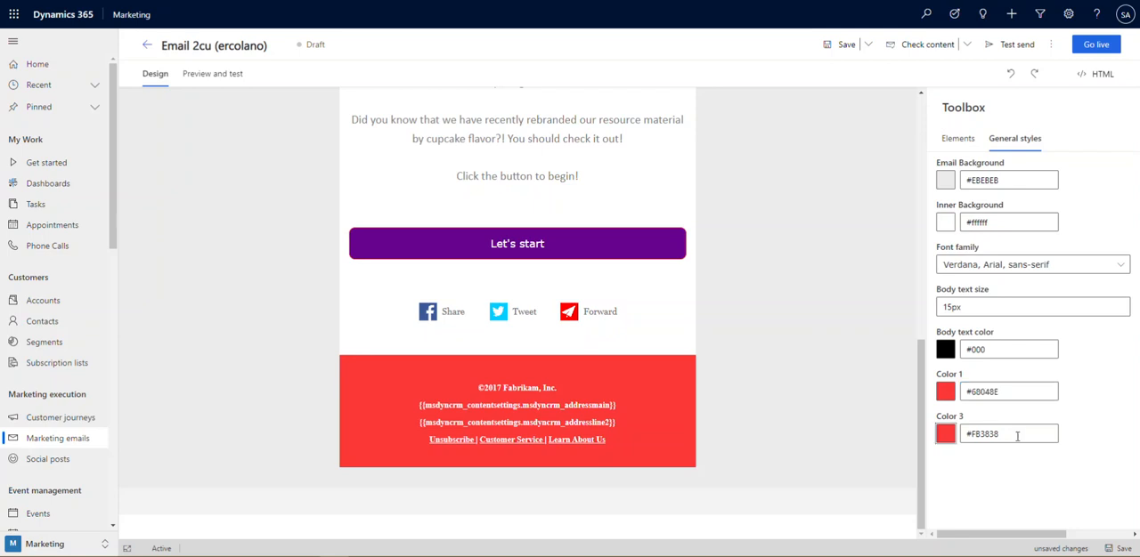
{"action": "left_click", "coordinate": [1016, 434]}
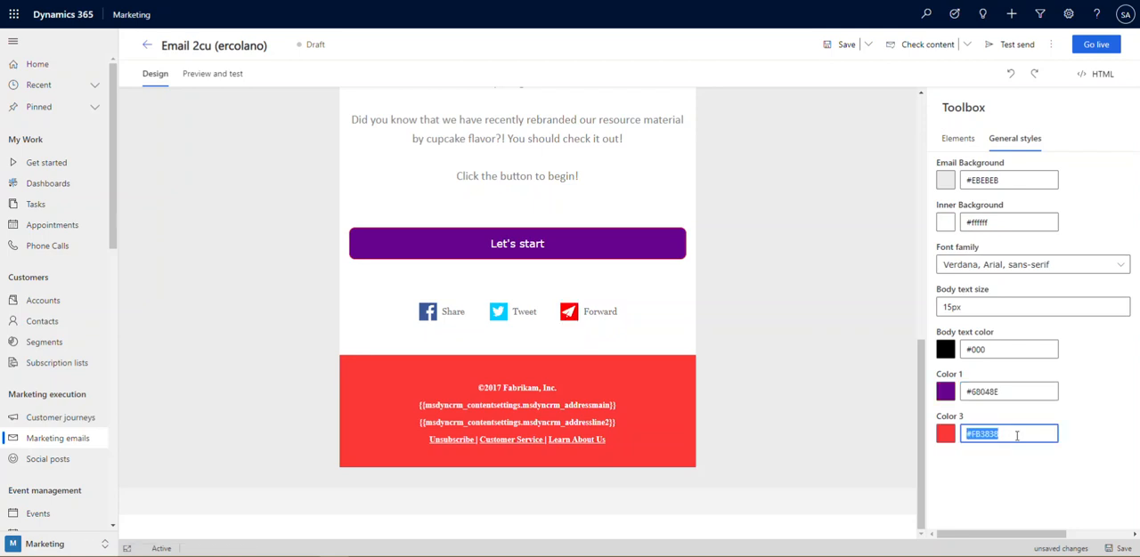
{"action": "key", "text": "ctrl+v"}
{"action": "left_click", "coordinate": [798, 400]}
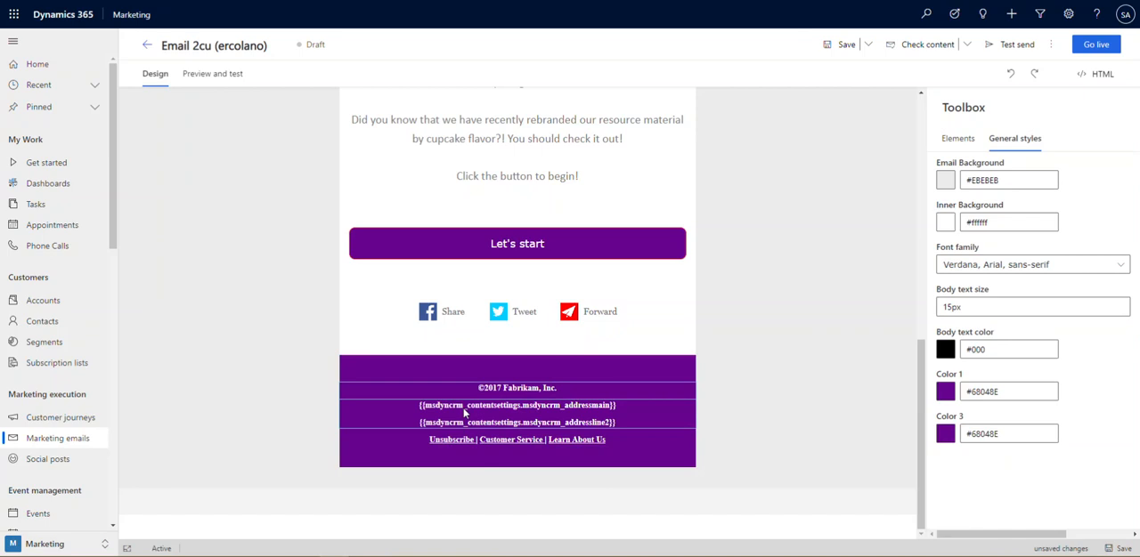
Enter "Around the Sun!" as the subject in the email header
{"action": "scroll", "coordinate": [531, 425], "scroll_direction": "up", "scroll_amount": 5}
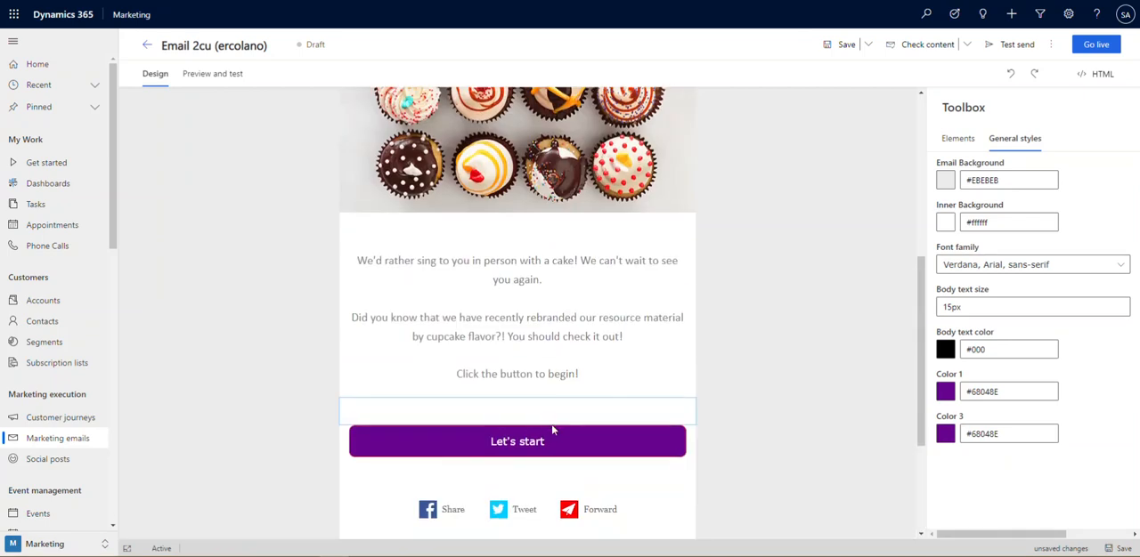
{"action": "scroll", "coordinate": [555, 430], "scroll_direction": "up", "scroll_amount": 2}
{"action": "scroll", "coordinate": [623, 426], "scroll_direction": "down", "scroll_amount": 2}
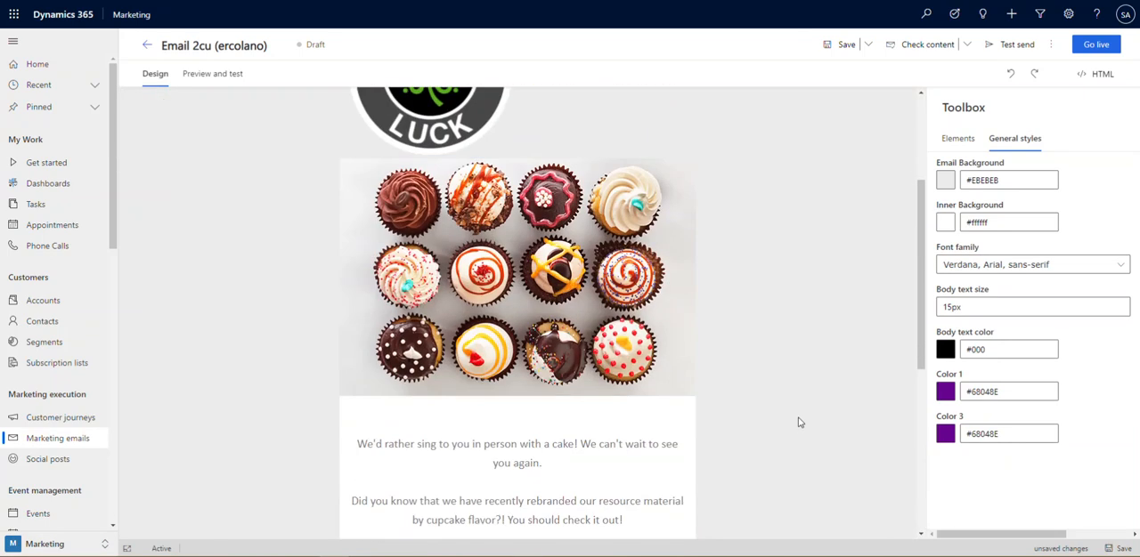
{"action": "scroll", "coordinate": [772, 412], "scroll_direction": "down", "scroll_amount": 5}
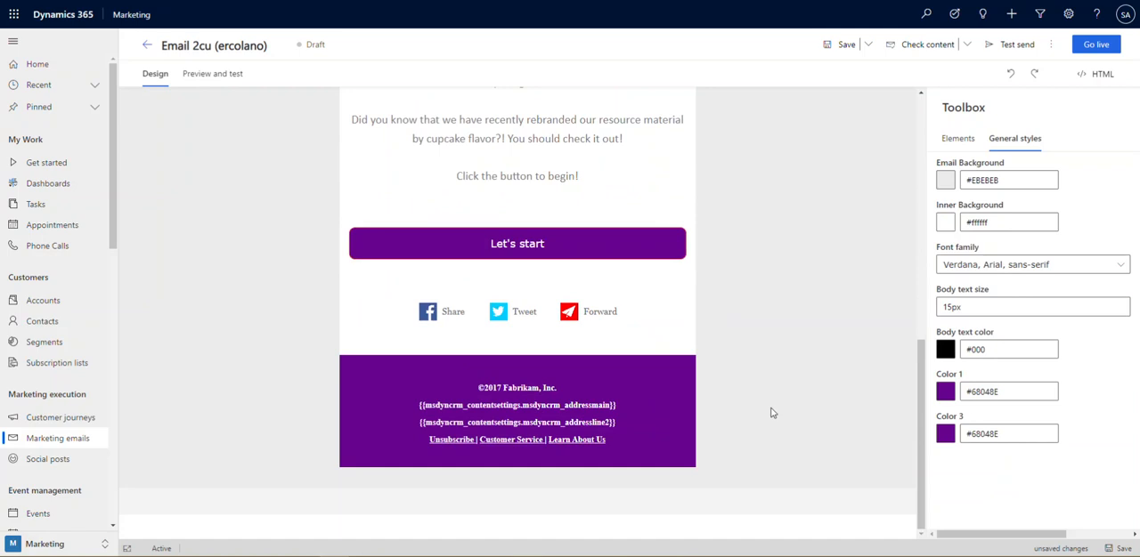
{"action": "scroll", "coordinate": [771, 410], "scroll_direction": "up", "scroll_amount": 10}
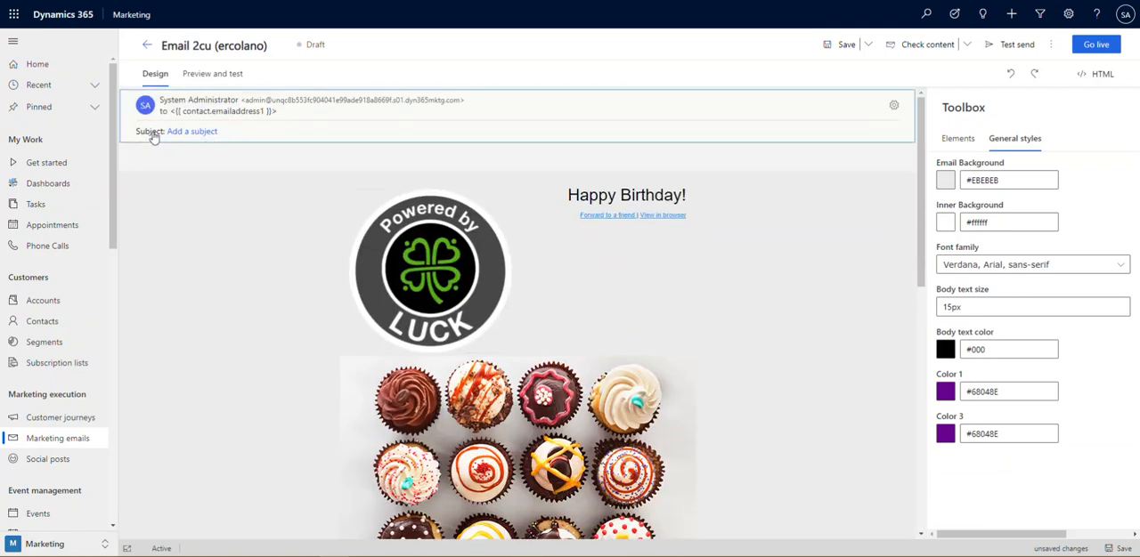
{"action": "left_click", "coordinate": [779, 137]}
{"action": "left_click", "coordinate": [1005, 158]}
{"action": "type", "text": "Around the Sun!"}
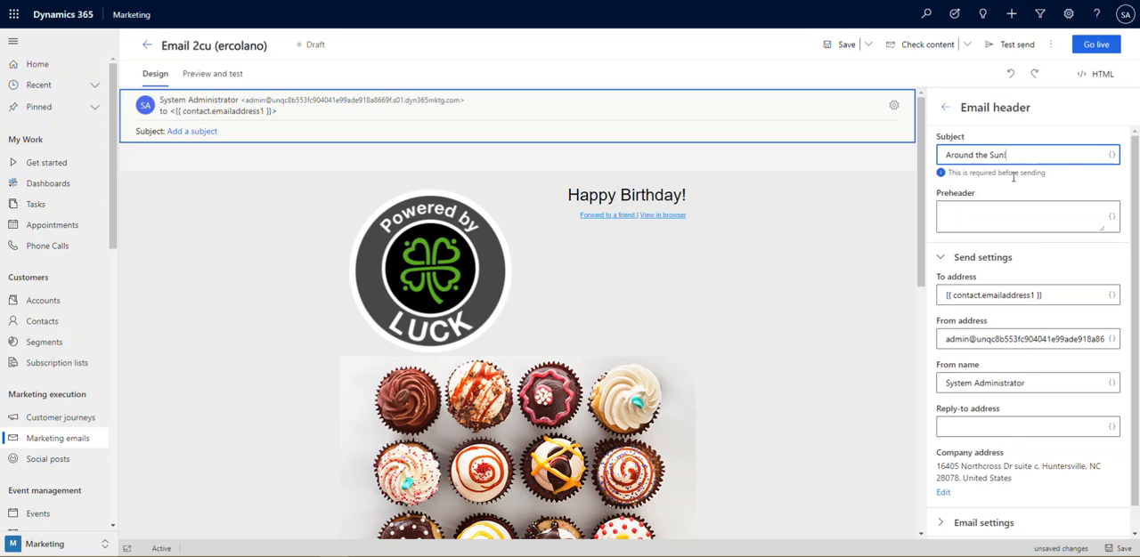
{"action": "left_click", "coordinate": [888, 199]}
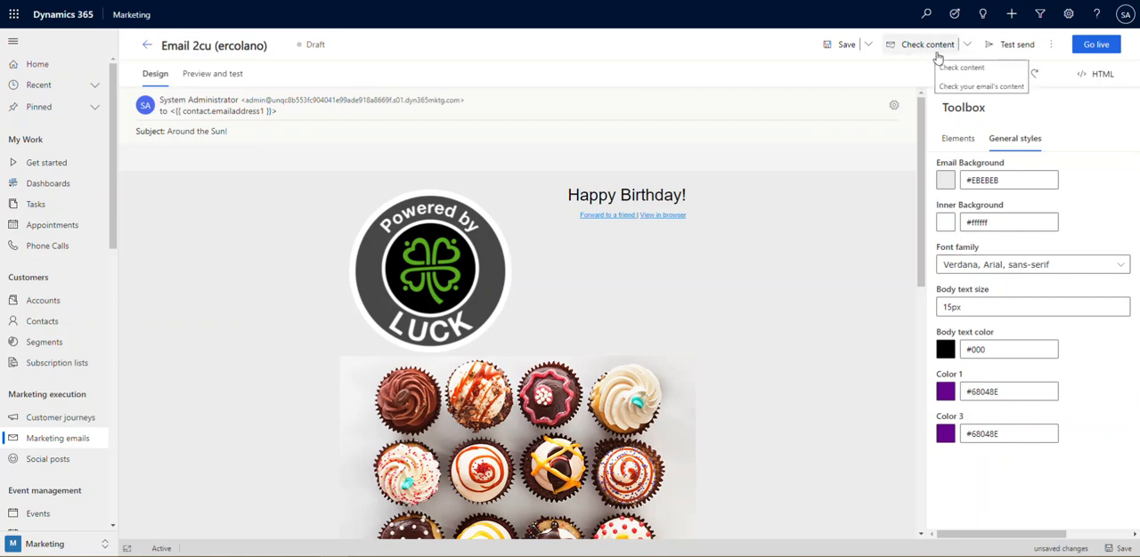
Run the spam checker on the email, review its risk rating and close the report
{"action": "left_click", "coordinate": [966, 45]}
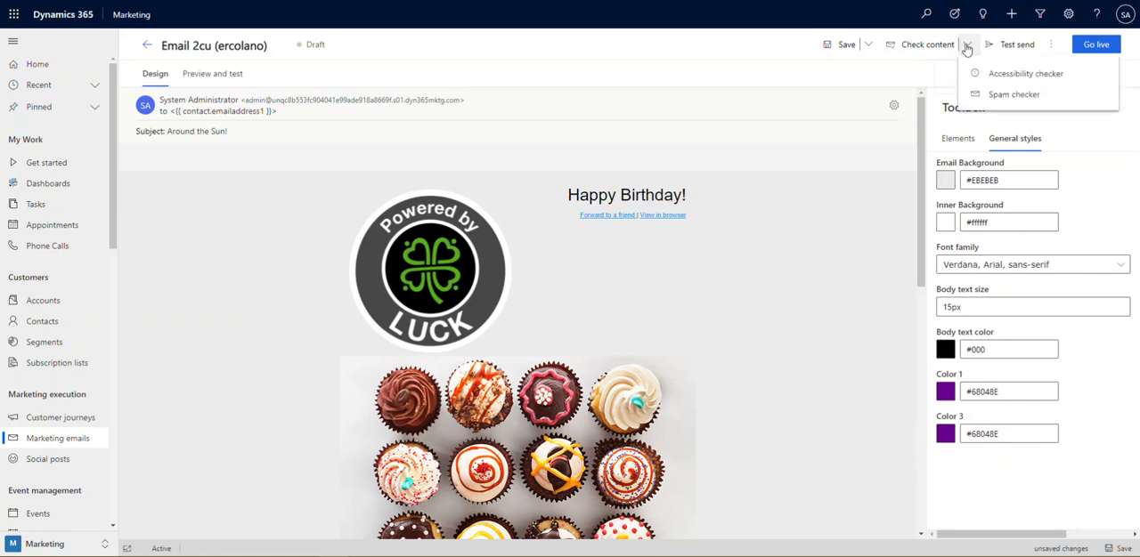
{"action": "left_click", "coordinate": [1010, 103]}
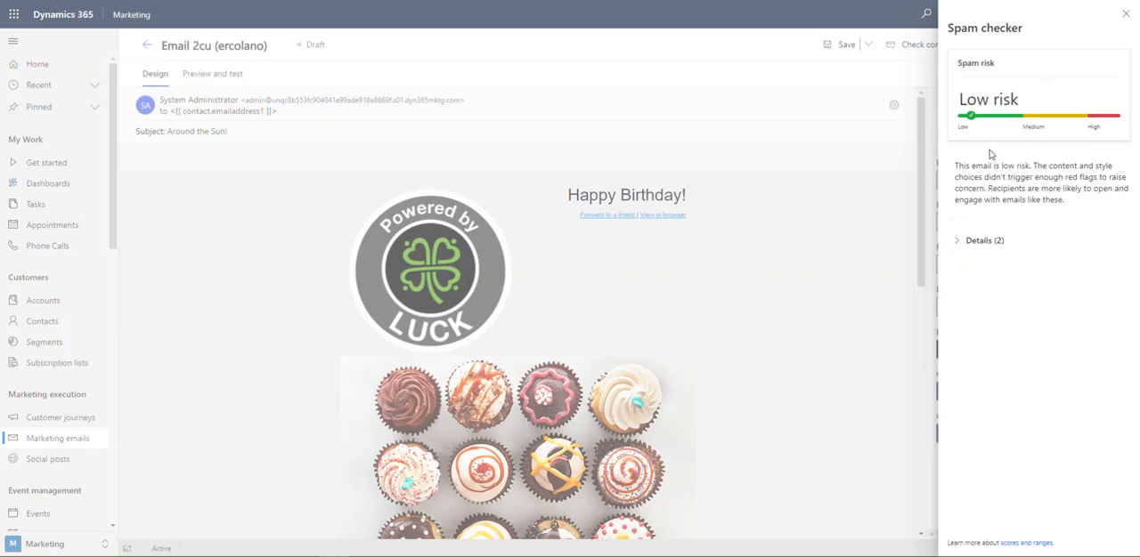
{"action": "left_click", "coordinate": [1126, 13]}
Run the accessibility checker on the email, review the listed issues and close the report
{"action": "left_click", "coordinate": [966, 46]}
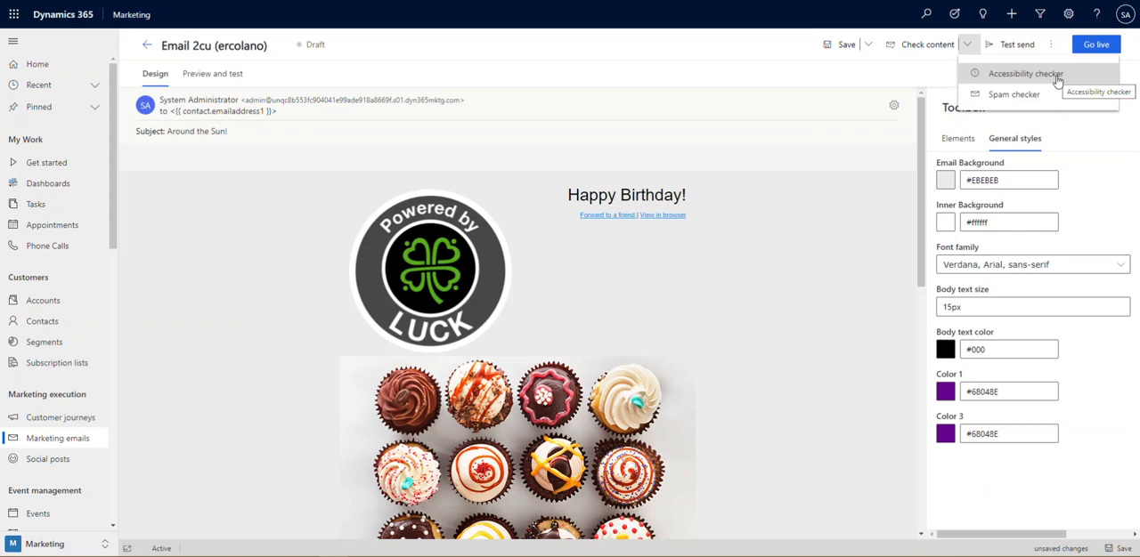
{"action": "scroll", "coordinate": [804, 357], "scroll_direction": "down", "scroll_amount": 5}
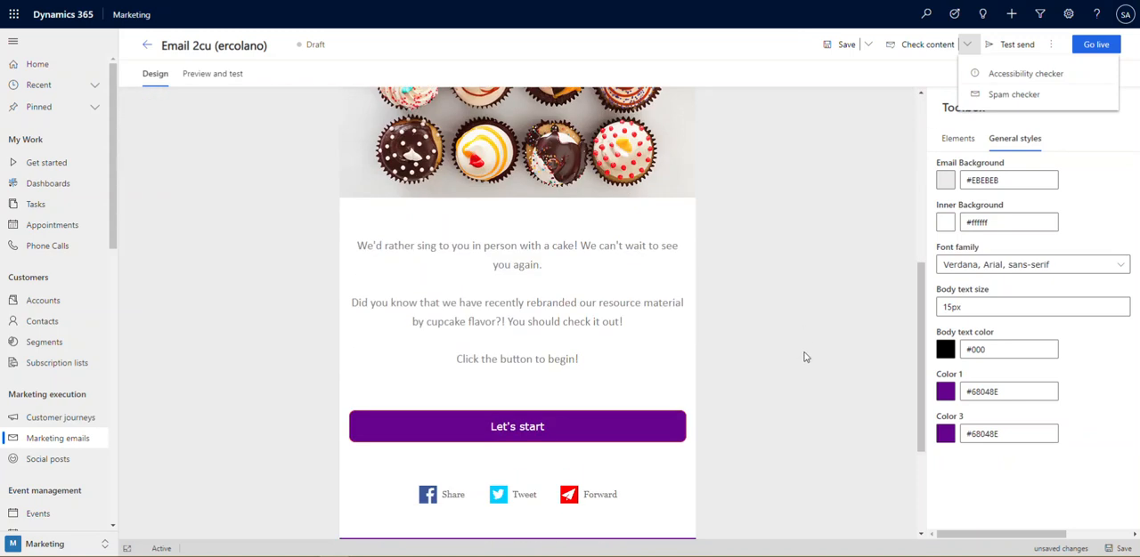
{"action": "left_click", "coordinate": [1026, 74]}
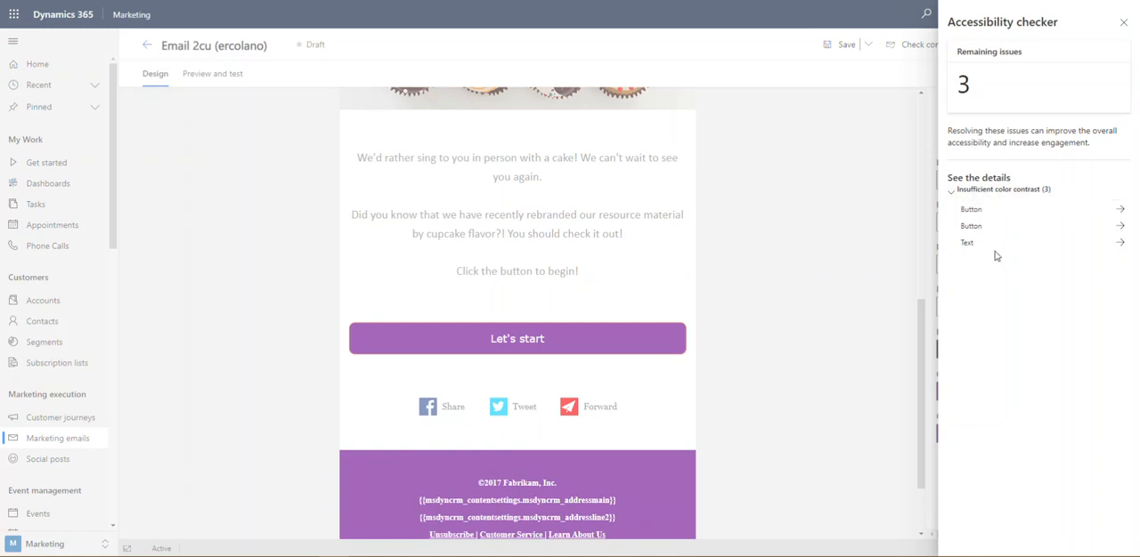
{"action": "left_click", "coordinate": [1123, 24]}
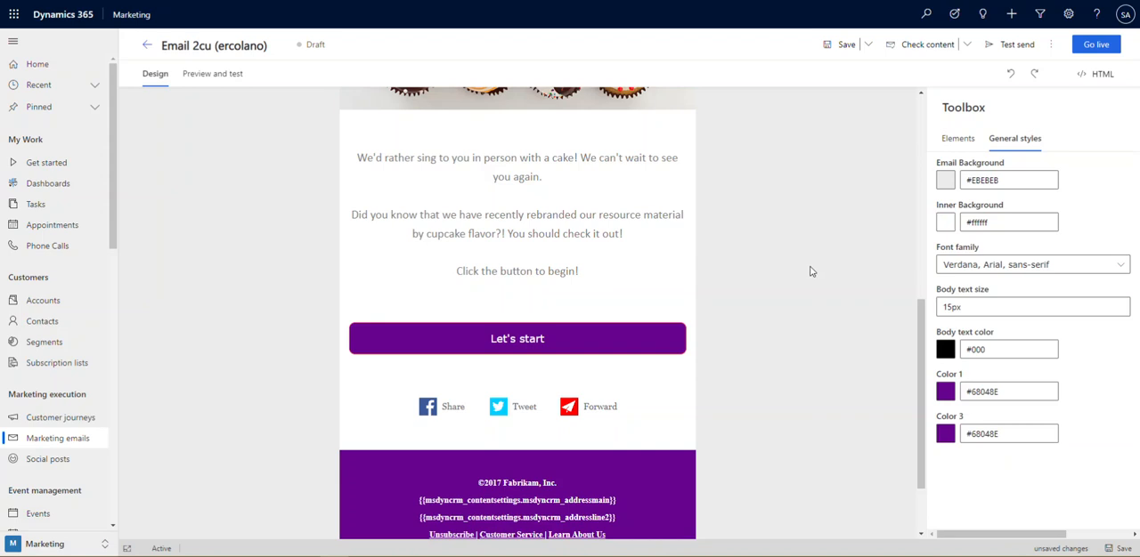
Save the email, rename it "Happy Birthday!" and save it again
{"action": "left_click", "coordinate": [843, 46]}
{"action": "left_click_drag", "start_coordinate": [270, 46], "coordinate": [156, 39]}
{"action": "type", "text": "H"}
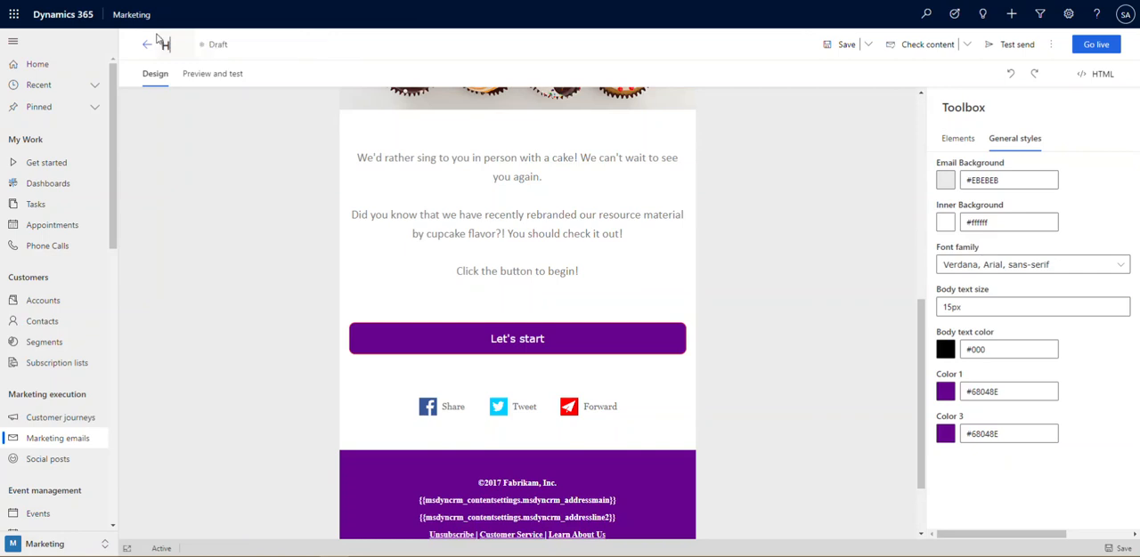
{"action": "type", "text": "appy Birthday!"}
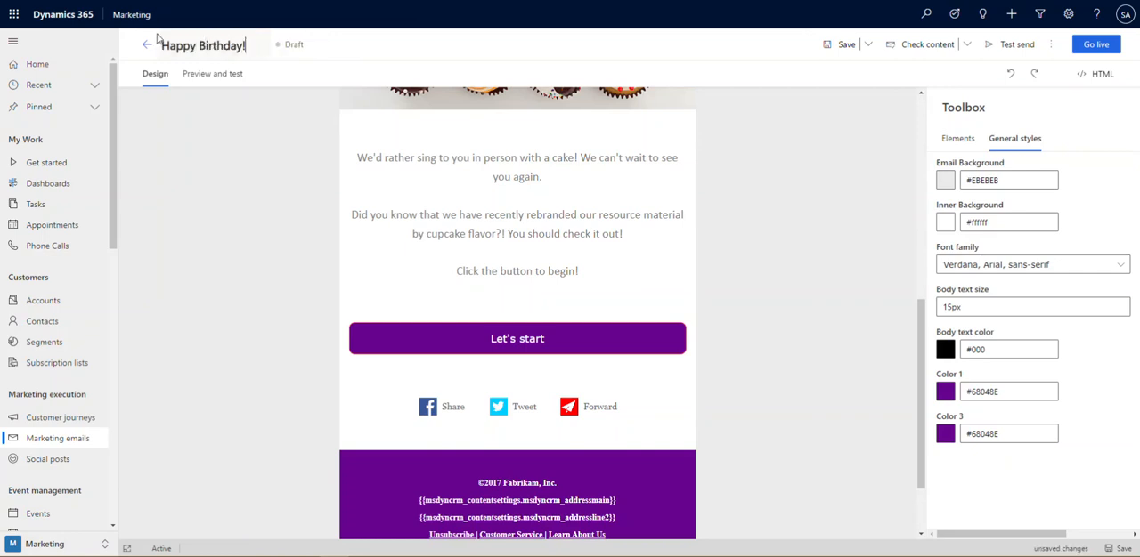
{"action": "left_click", "coordinate": [843, 44]}
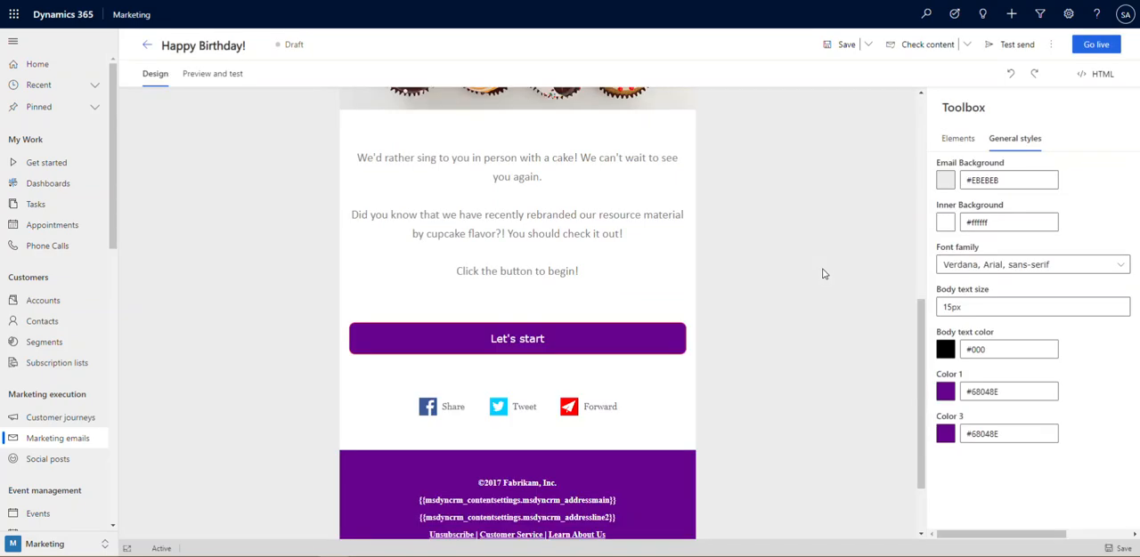
Send a test of the email to the recipient's email address, keeping the default test contact and content settings
{"action": "left_click", "coordinate": [1013, 47]}
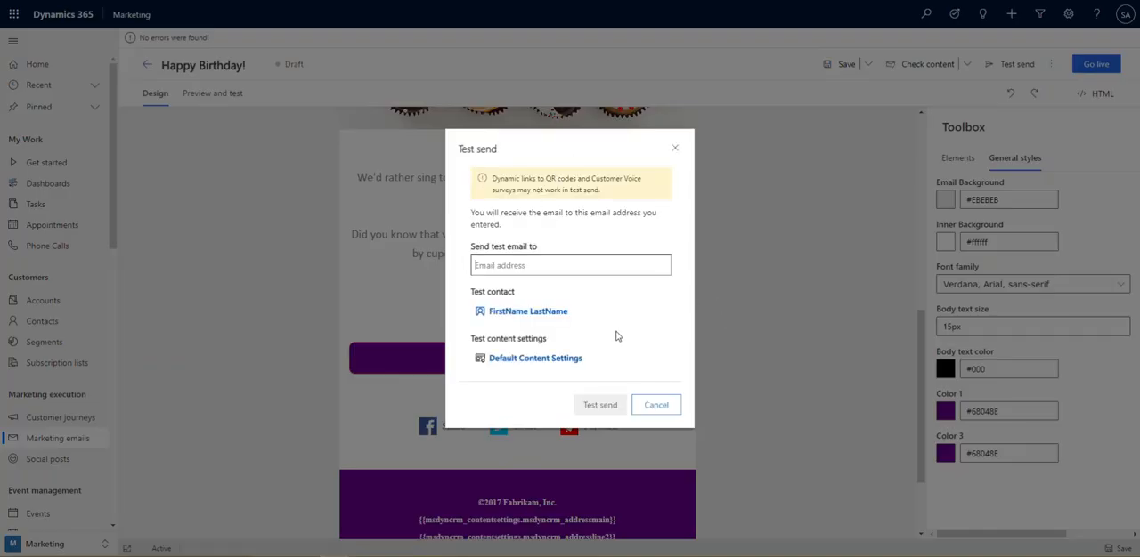
{"action": "key", "text": "ctrl+v"}
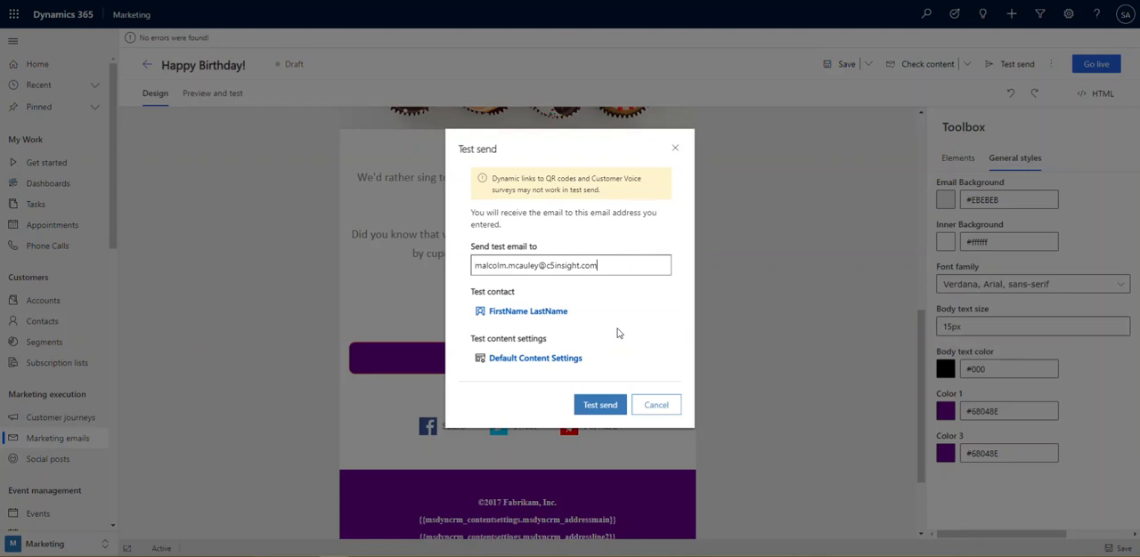
{"action": "left_click", "coordinate": [603, 408]}
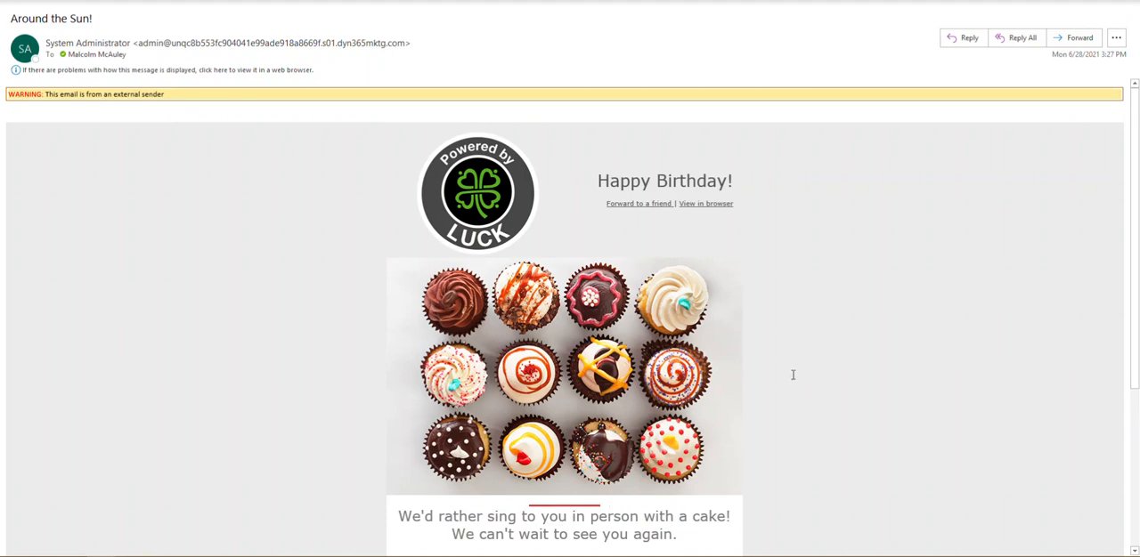
Switch to the mail client and review the received "Around the Sun!" test emails from header to footer
{"action": "scroll", "coordinate": [788, 376], "scroll_direction": "down", "scroll_amount": 1}
{"action": "scroll", "coordinate": [559, 409], "scroll_direction": "down", "scroll_amount": 1}
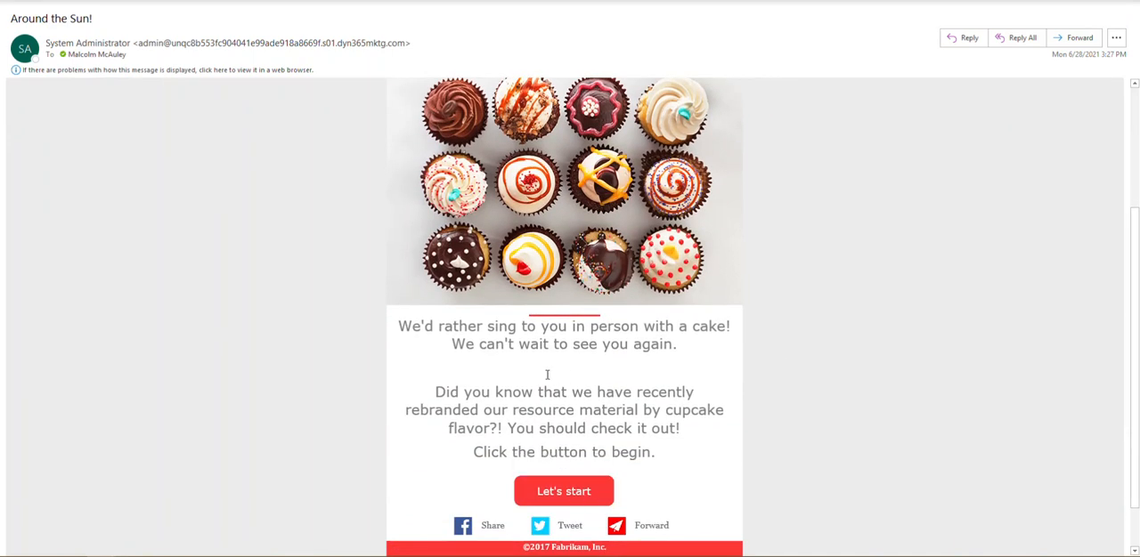
{"action": "scroll", "coordinate": [794, 405], "scroll_direction": "up", "scroll_amount": 2}
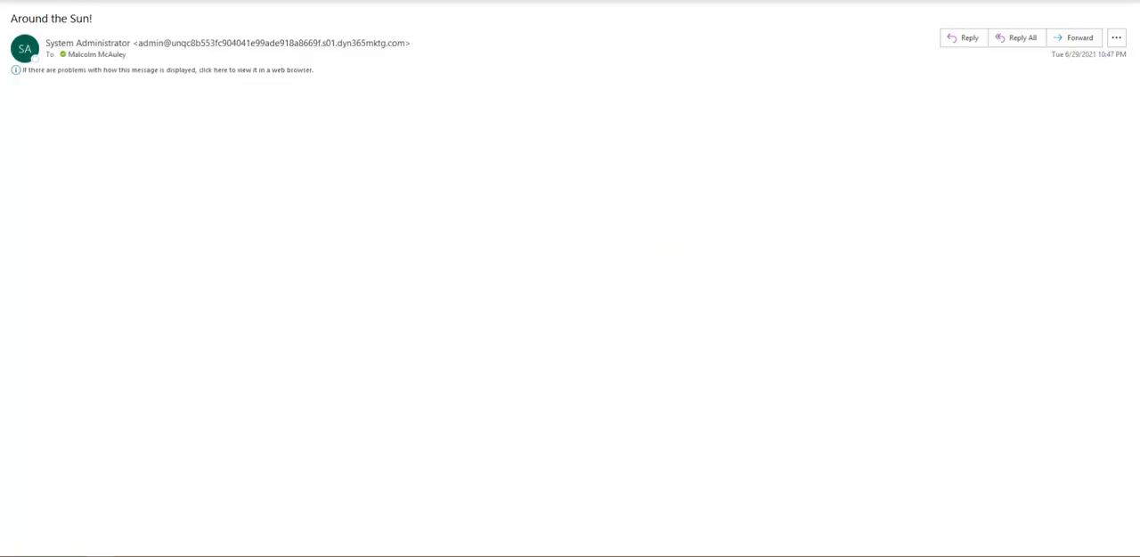
{"action": "scroll", "coordinate": [814, 338], "scroll_direction": "down", "scroll_amount": 5}
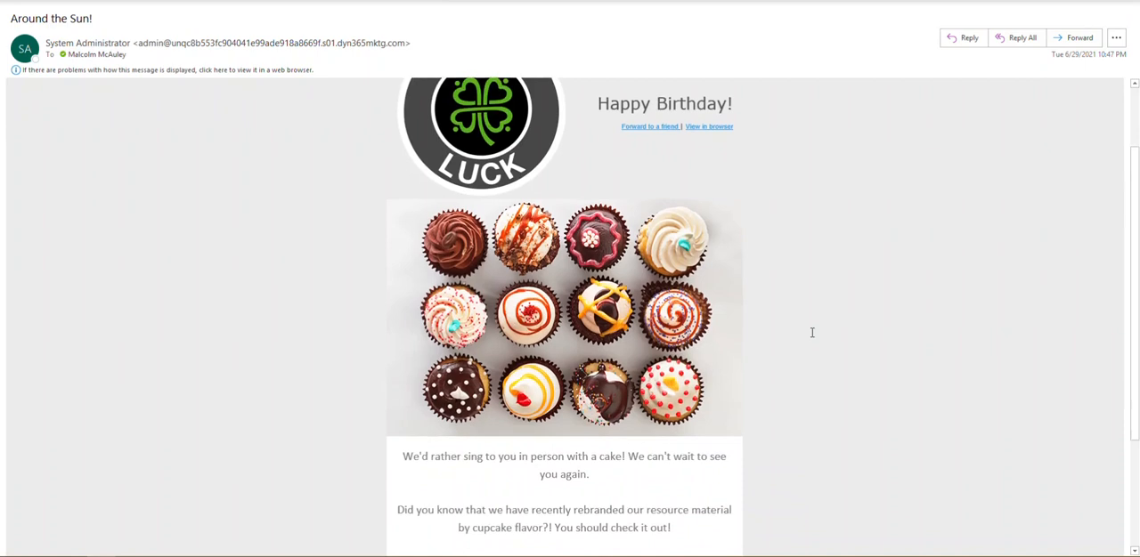
{"action": "scroll", "coordinate": [812, 333], "scroll_direction": "down", "scroll_amount": 1}
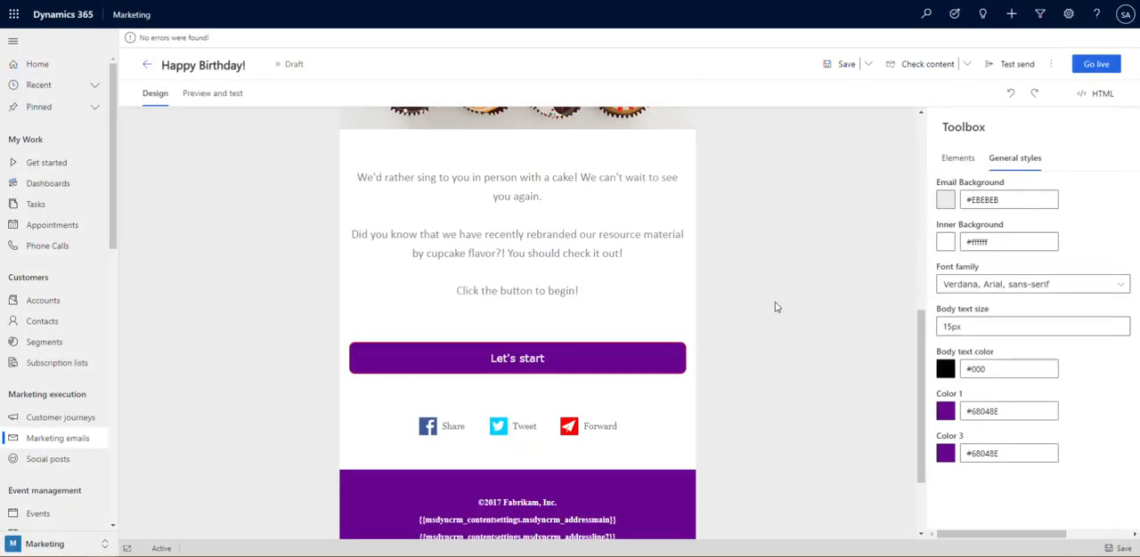
Return to the marketing emails list and open the insights of the live "Join Us!" email
{"action": "scroll", "coordinate": [773, 308], "scroll_direction": "up", "scroll_amount": 5}
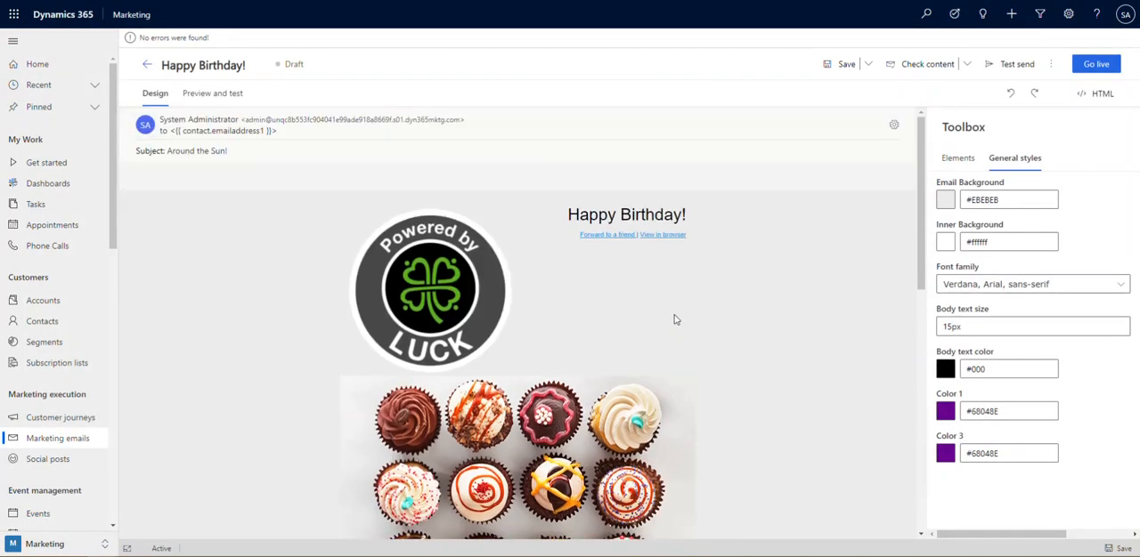
{"action": "left_click", "coordinate": [147, 66]}
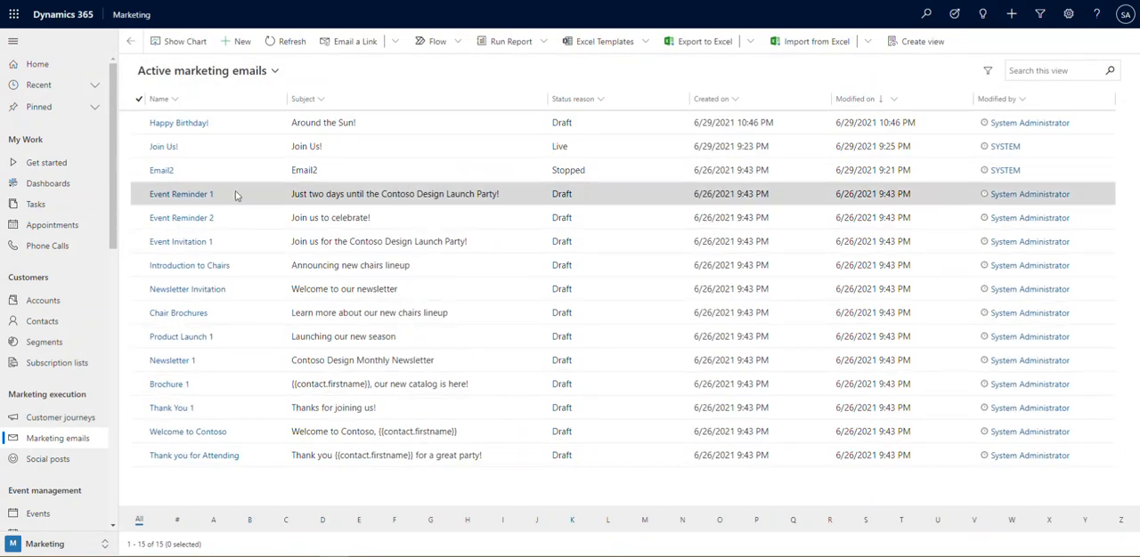
{"action": "left_click", "coordinate": [164, 147]}
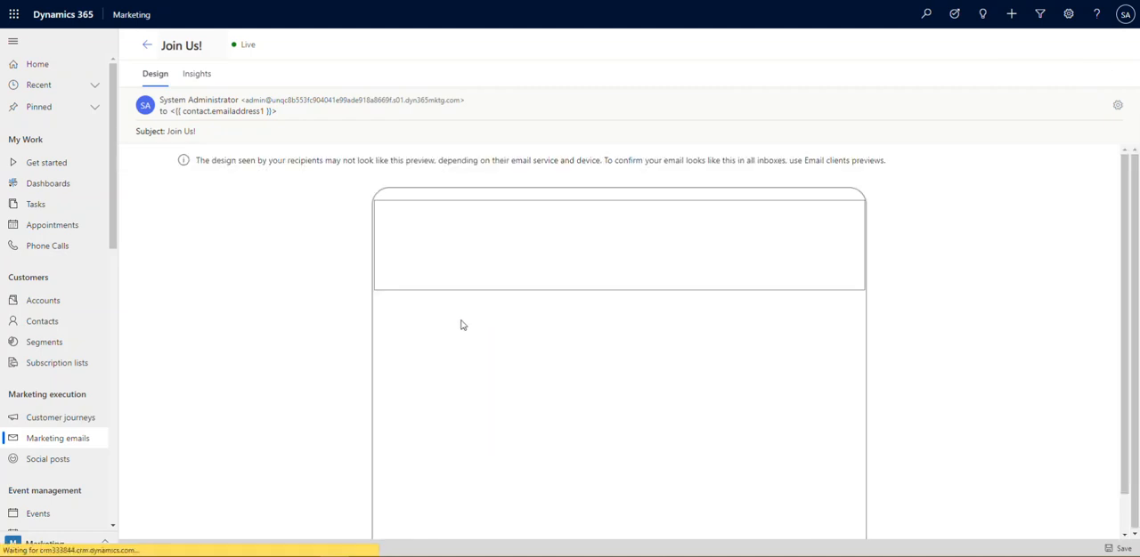
{"action": "left_click", "coordinate": [197, 75]}
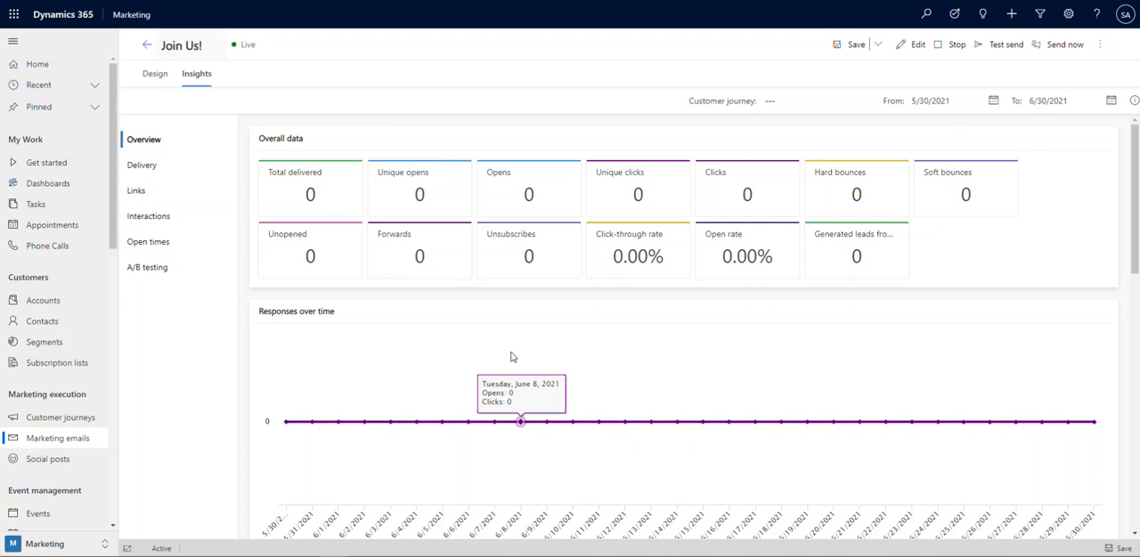
Examine the "Join Us!" insights overview, from overall data and responses over time to the top links and location map
{"action": "scroll", "coordinate": [510, 357], "scroll_direction": "down", "scroll_amount": 2}
{"action": "scroll", "coordinate": [512, 357], "scroll_direction": "down", "scroll_amount": 4}
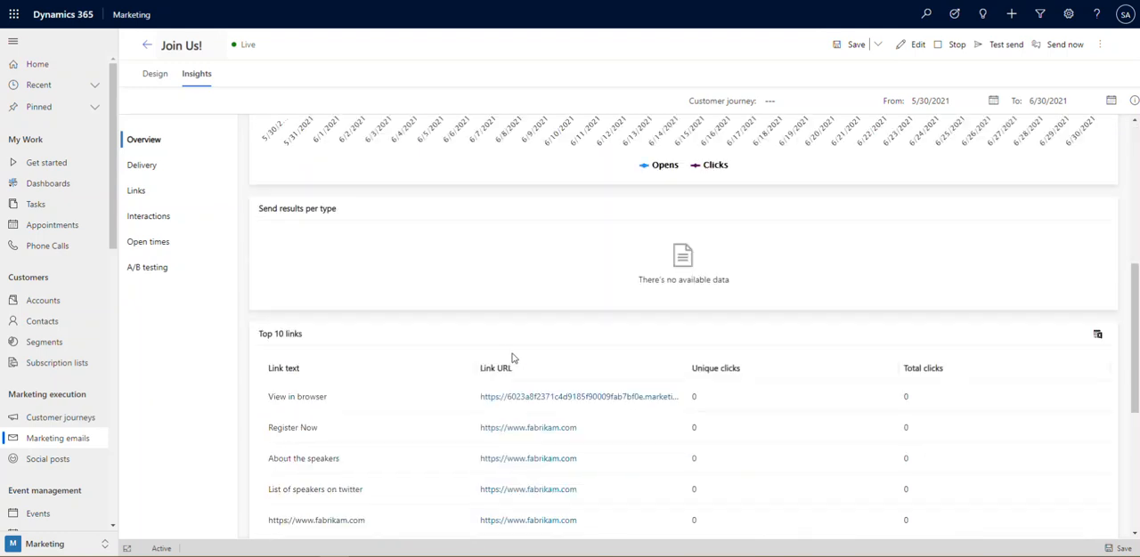
{"action": "scroll", "coordinate": [512, 357], "scroll_direction": "down", "scroll_amount": 2}
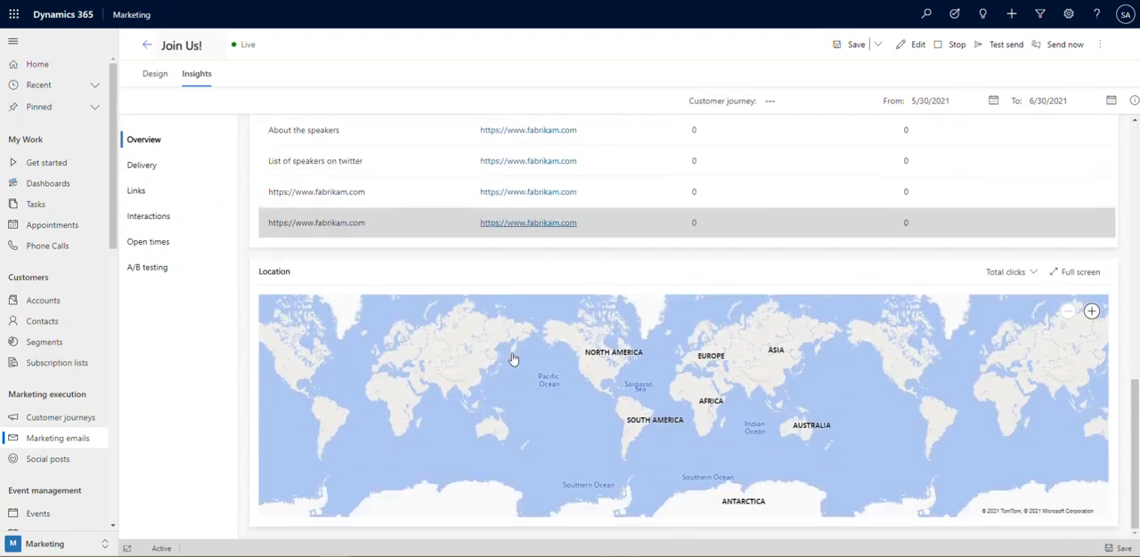
{"action": "scroll", "coordinate": [533, 462], "scroll_direction": "up", "scroll_amount": 2}
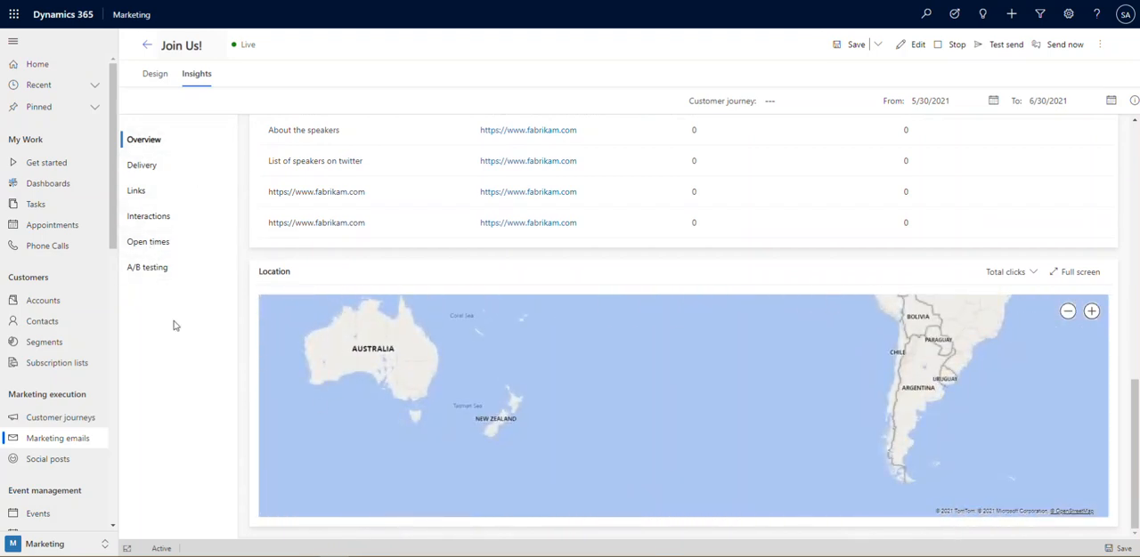
{"action": "scroll", "coordinate": [254, 368], "scroll_direction": "up", "scroll_amount": 3}
{"action": "scroll", "coordinate": [252, 367], "scroll_direction": "up", "scroll_amount": 3}
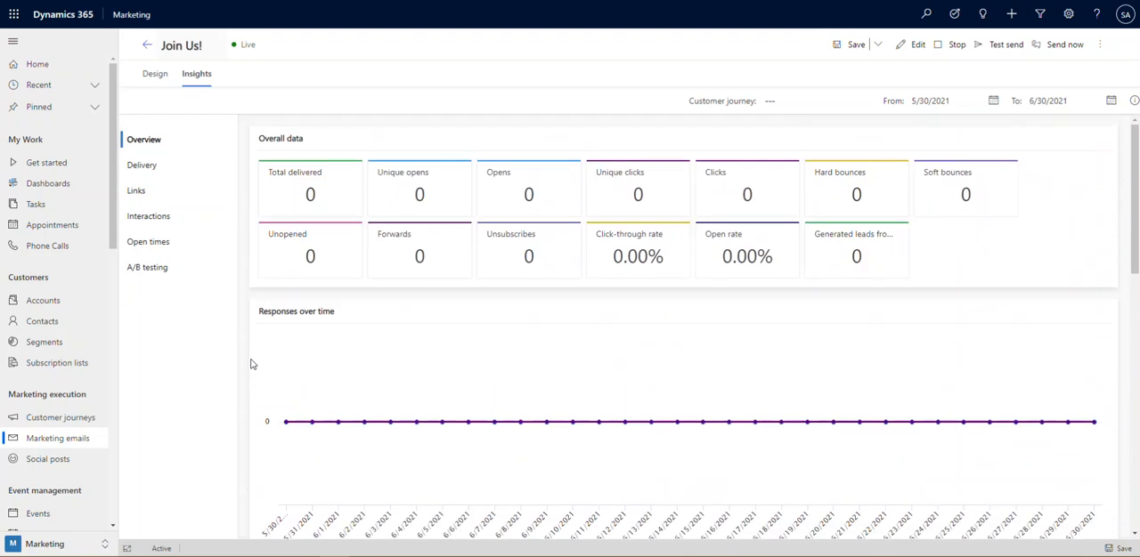